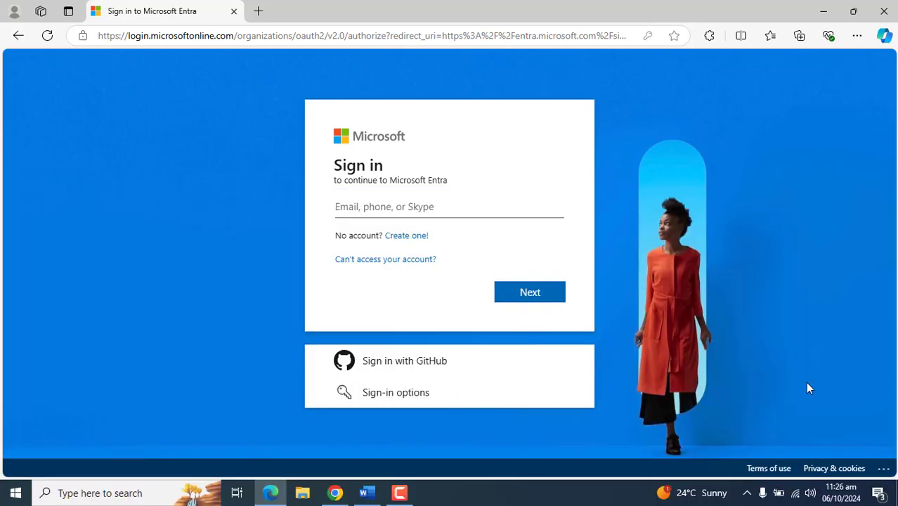
- Go to google.com and search for 'Microsoft Entra ID free'
left_click(285, 37)
type("goggl")
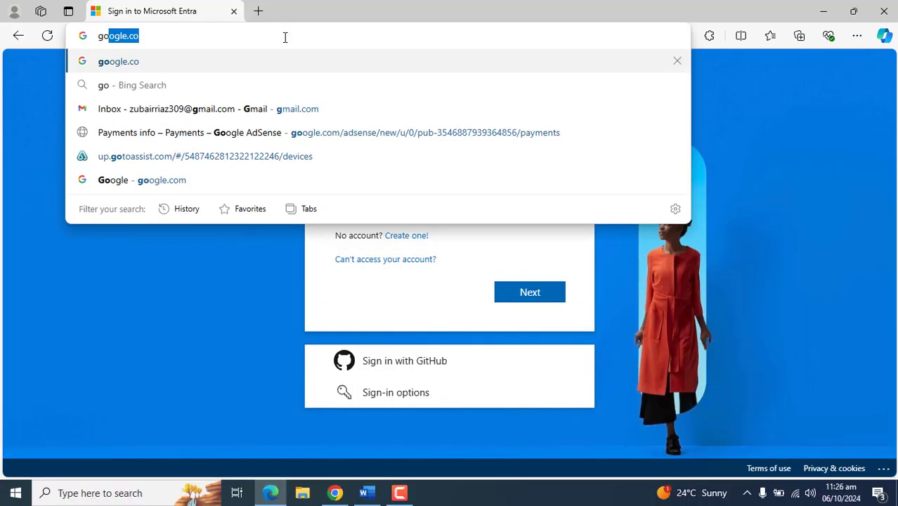
key("BackSpace")
key("BackSpace")
key("BackSpace")
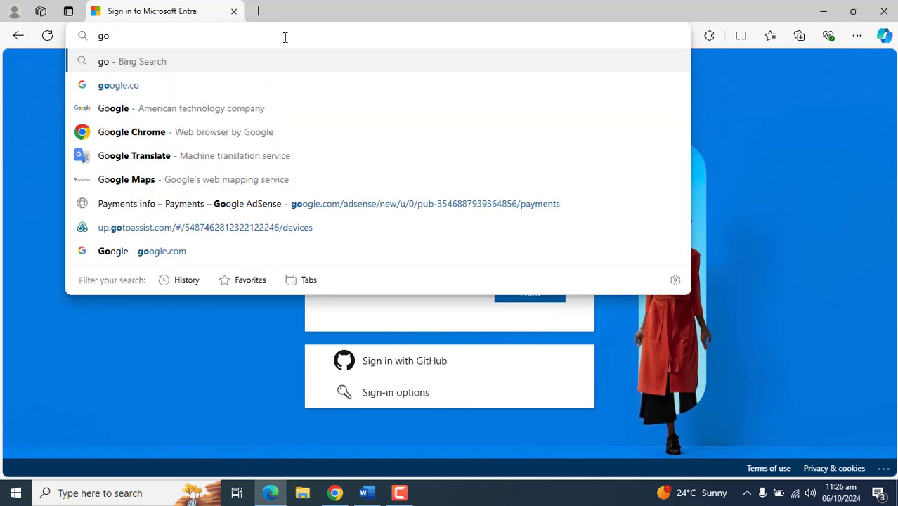
key("Down")
key("Return")
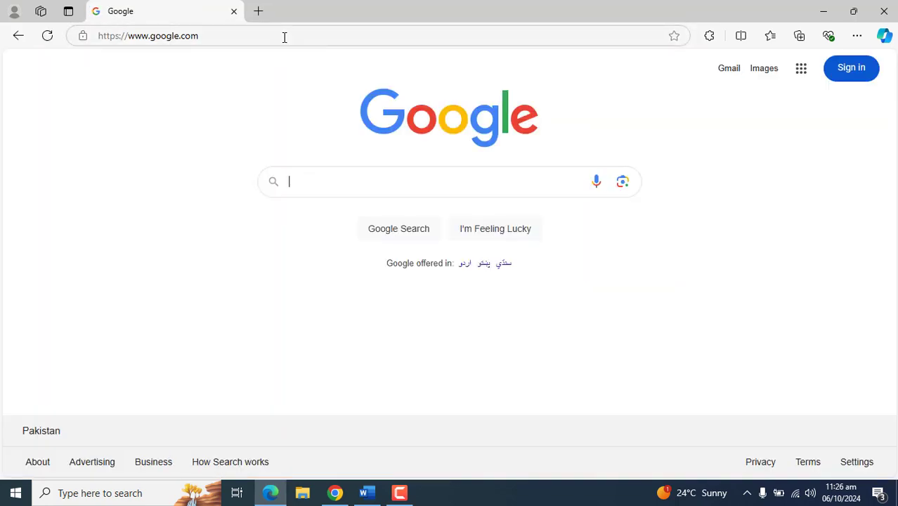
type("Microsoft ")
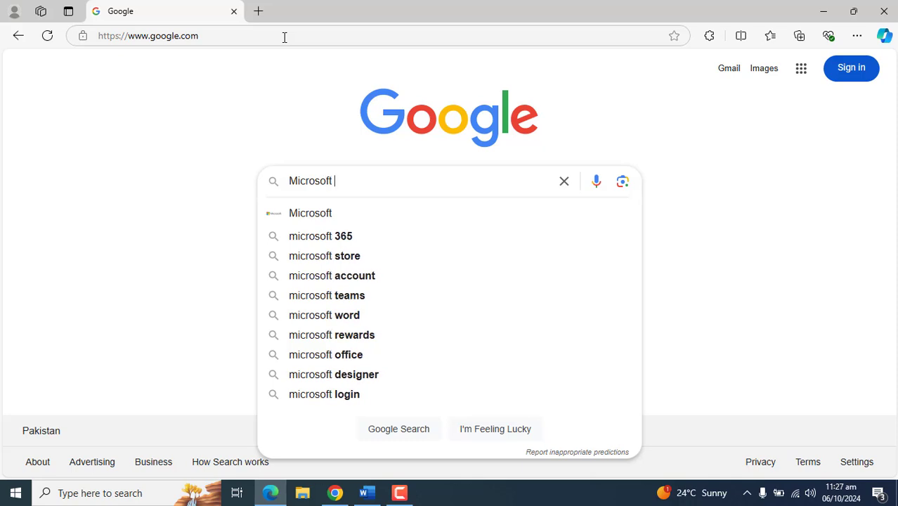
type("Entra ID fr")
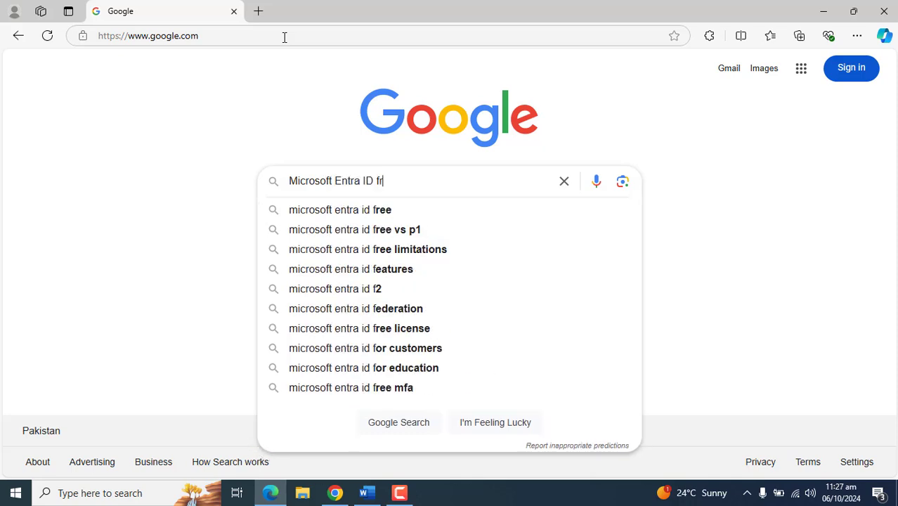
type("ee")
key("Return")
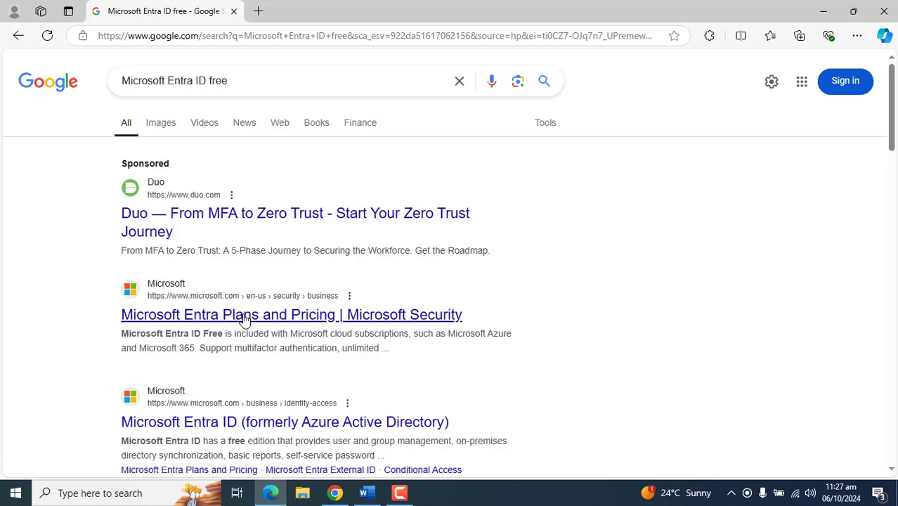
- Open the Microsoft Entra Plans and Pricing result and dismiss its survey popup
left_click(334, 320)
left_click(556, 217)
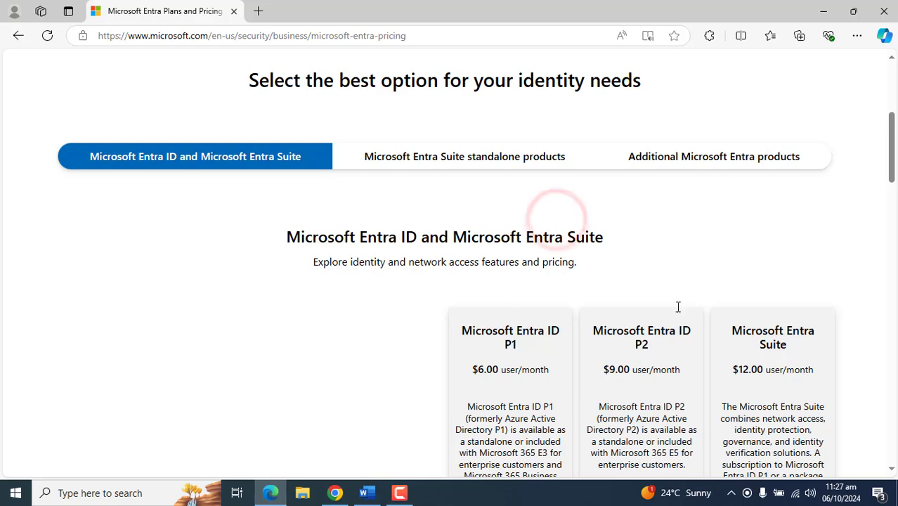
left_click_drag(892, 128, 892, 153)
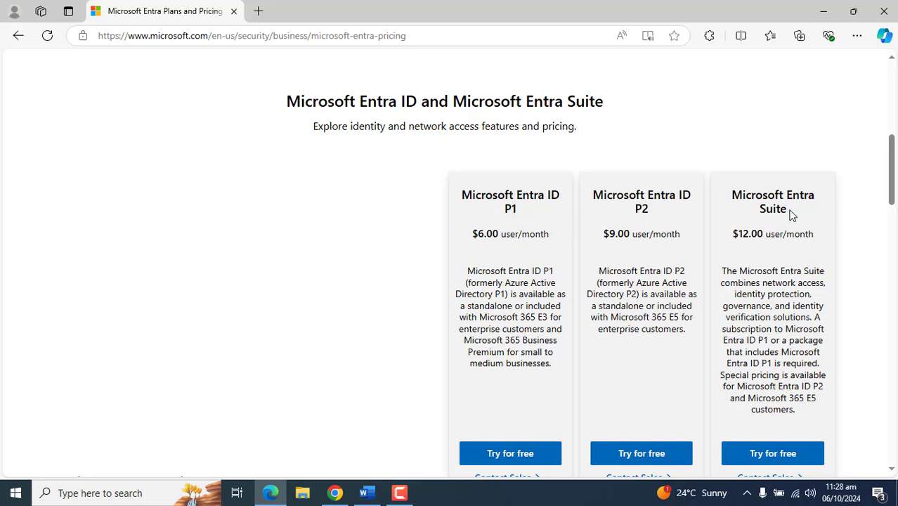
left_click_drag(893, 189, 894, 211)
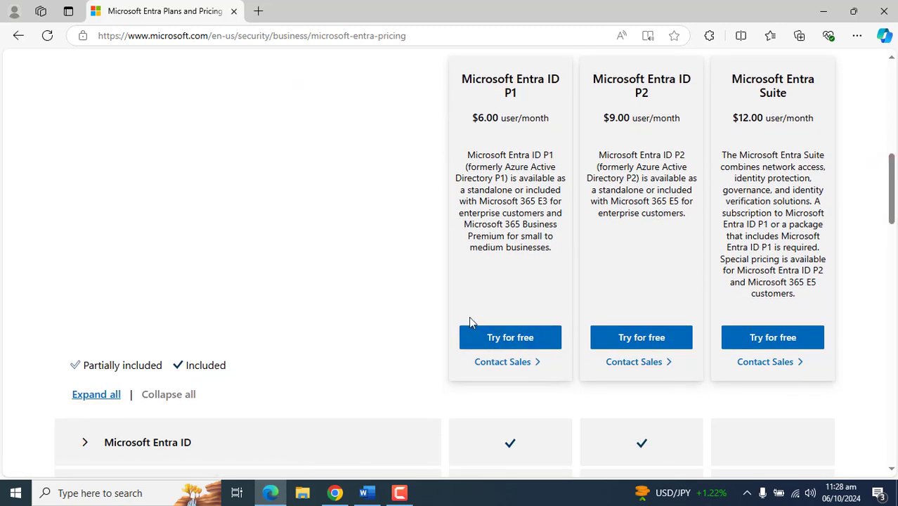
- Compare the Entra ID P1, Entra ID P2 and Entra Suite plan cards and feature rows
left_click(464, 79)
left_click_drag(464, 79, 506, 98)
left_click_drag(595, 80, 675, 108)
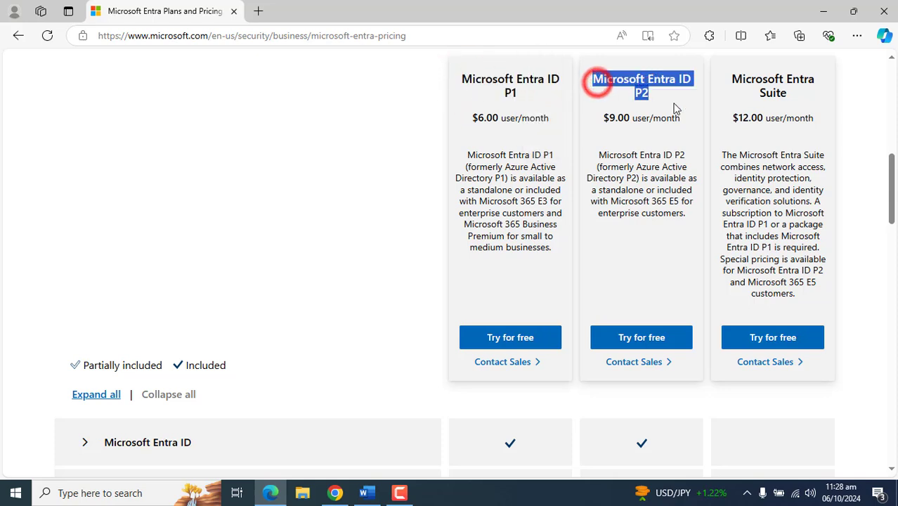
left_click(823, 96)
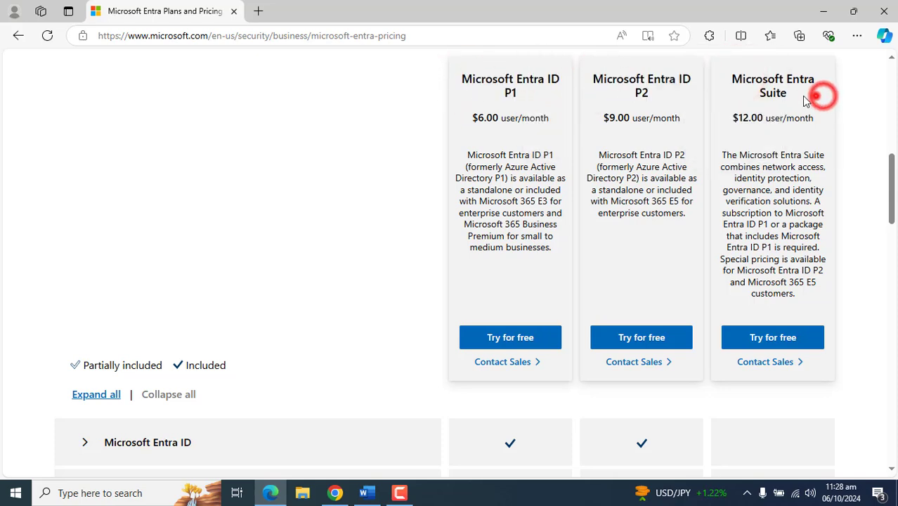
left_click_drag(806, 101, 720, 92)
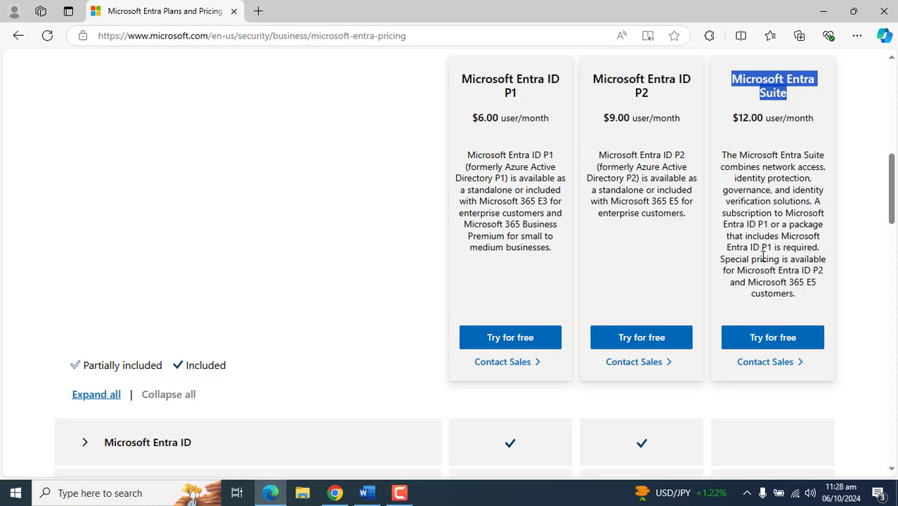
left_click_drag(891, 188, 889, 237)
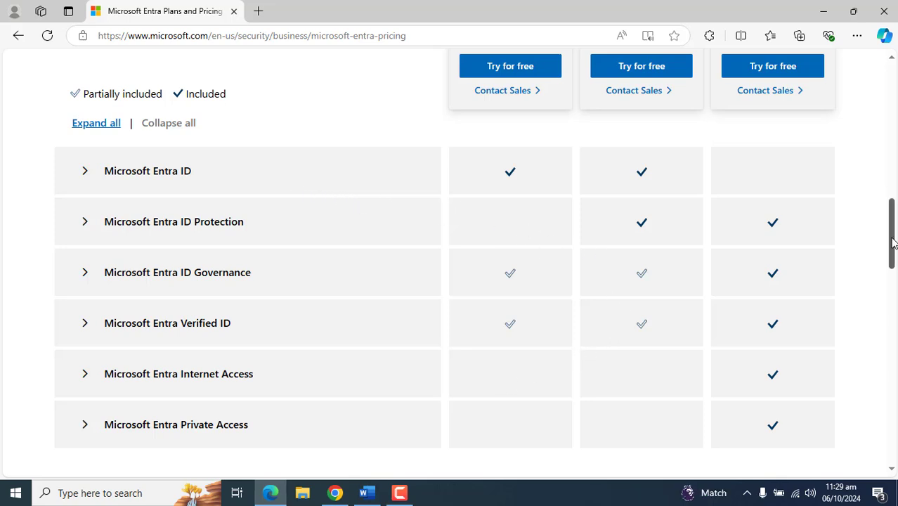
left_click_drag(891, 238, 892, 301)
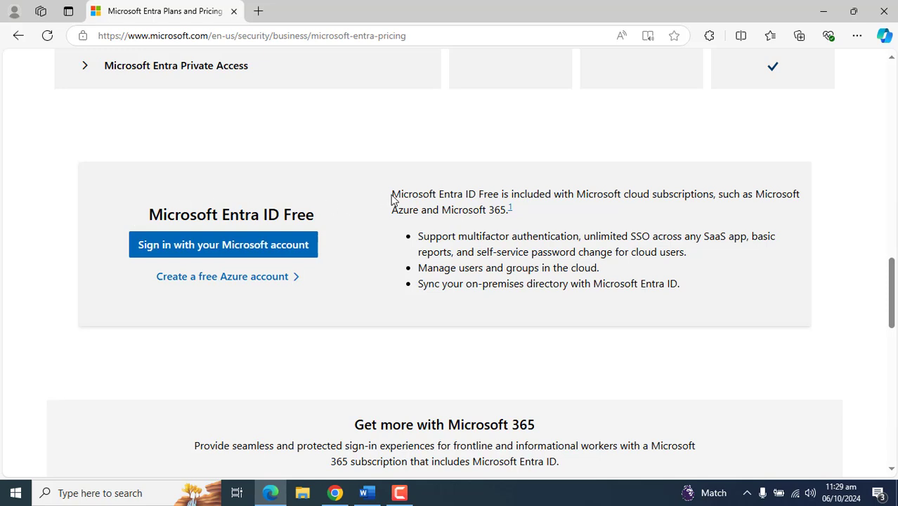
left_click_drag(419, 236, 731, 295)
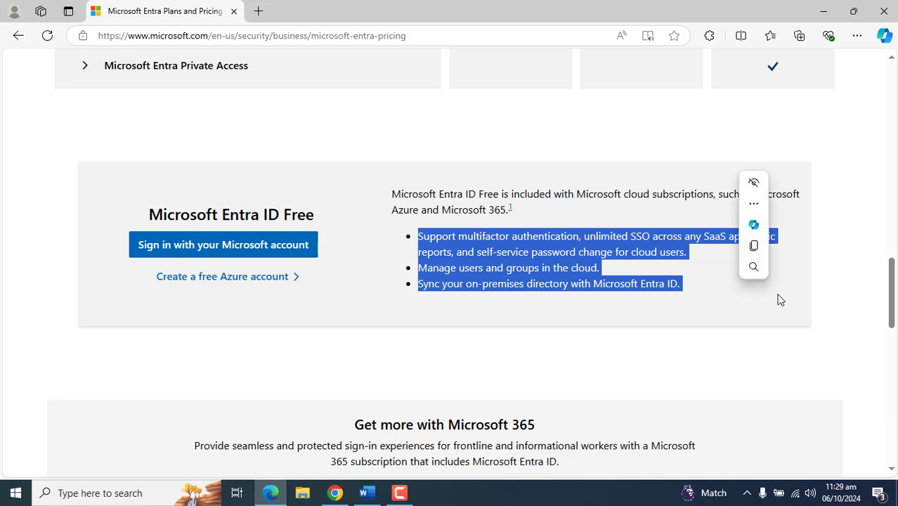
left_click(719, 327)
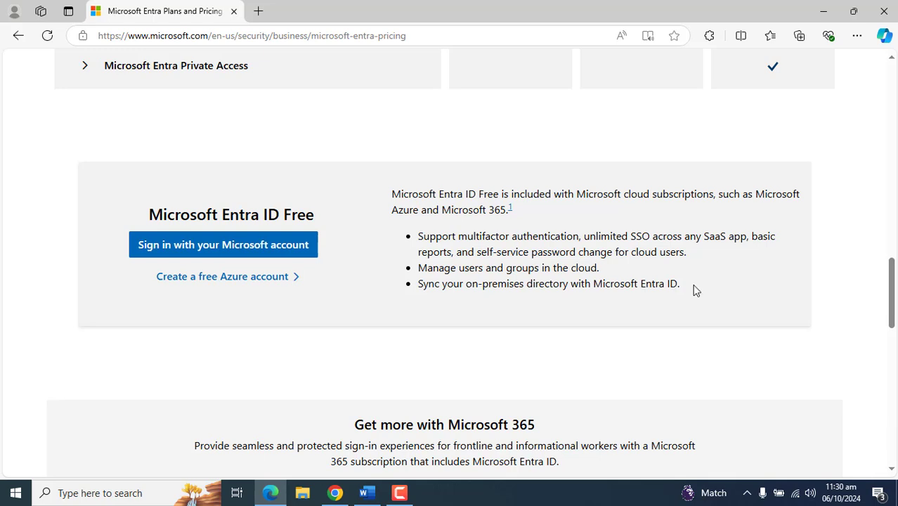
left_click_drag(683, 291, 408, 234)
left_click(383, 335)
left_click_drag(890, 295, 884, 191)
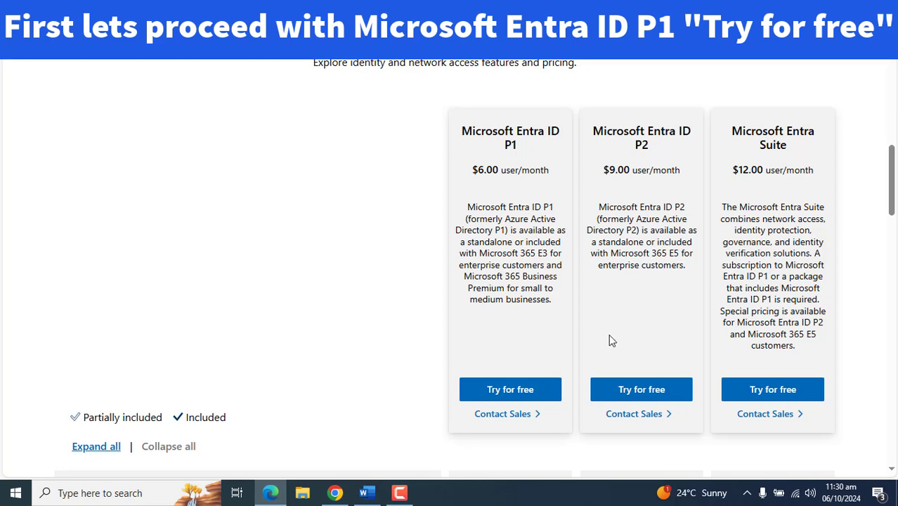
- Start the Microsoft Entra ID P1 free trial from its 'Try for free' button
scroll(592, 348, "down", 3)
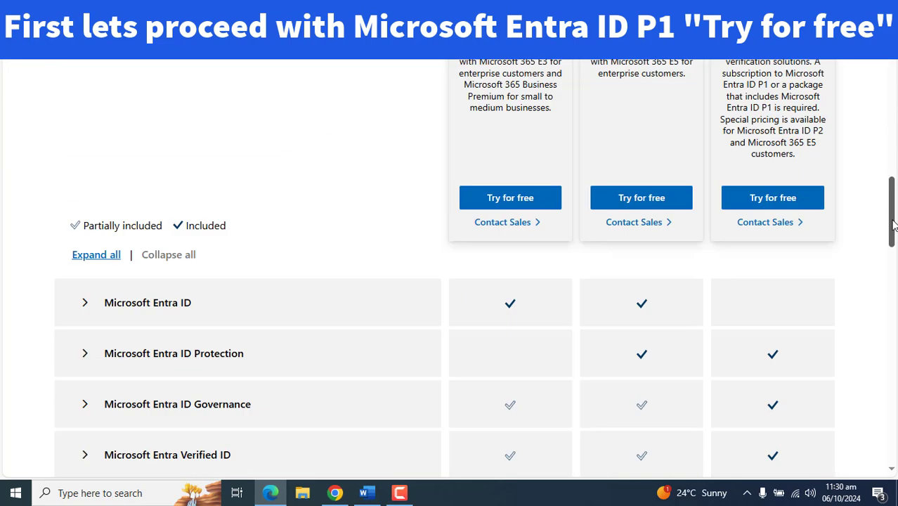
scroll(880, 210, "up", 3)
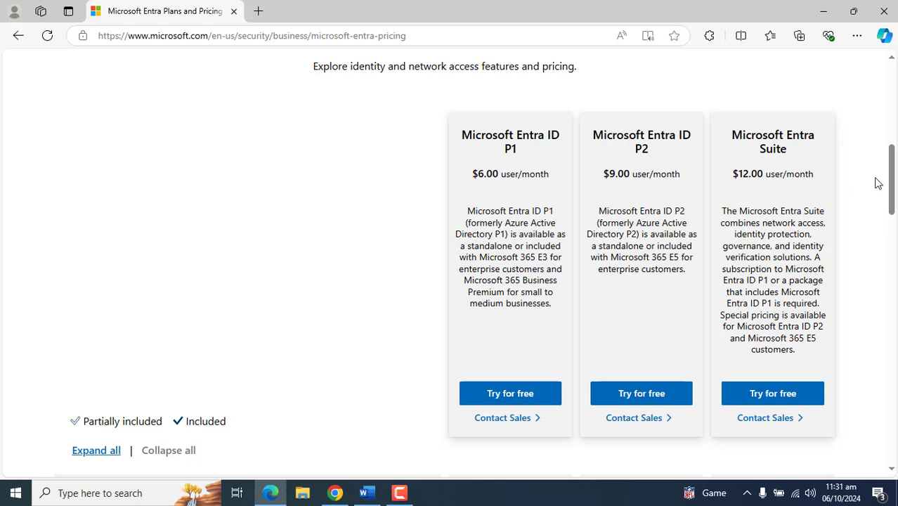
left_click_drag(891, 176, 891, 186)
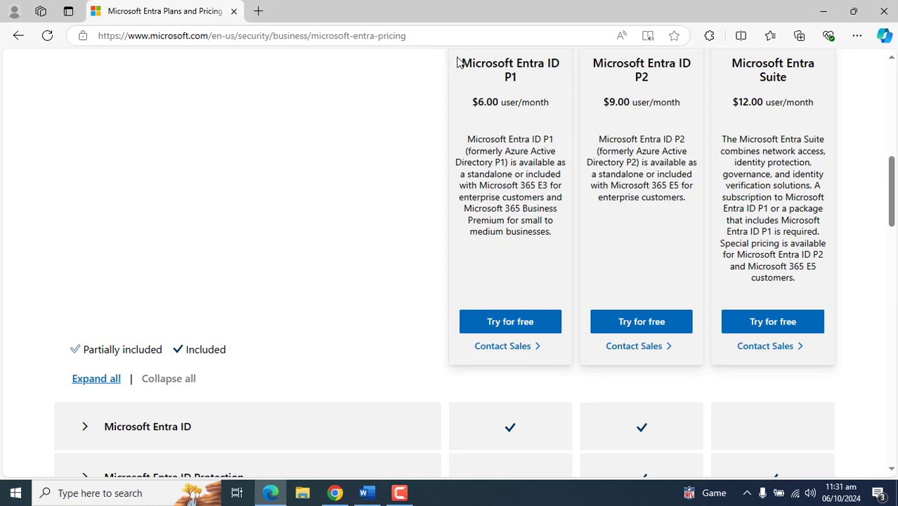
left_click_drag(457, 63, 525, 87)
left_click(399, 166)
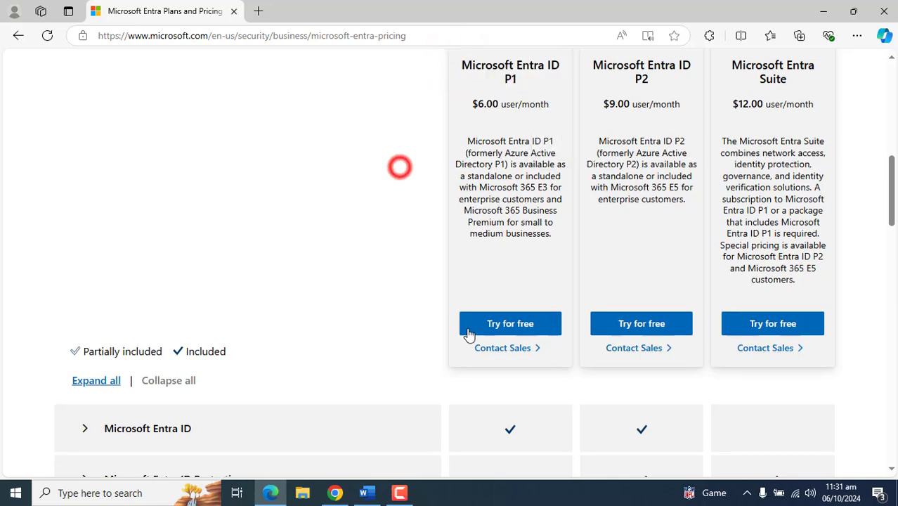
left_click(513, 330)
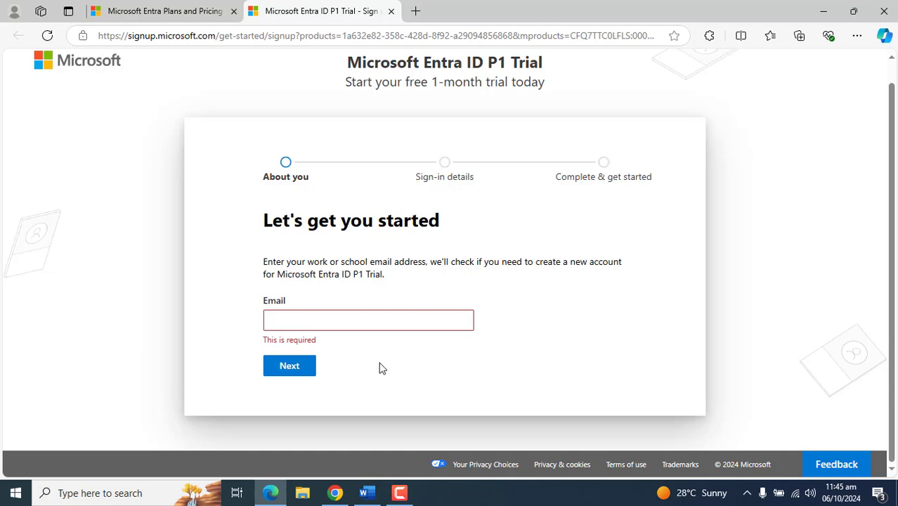
- Enter the work email address, submit it, and choose to set up a new account
left_click(380, 367)
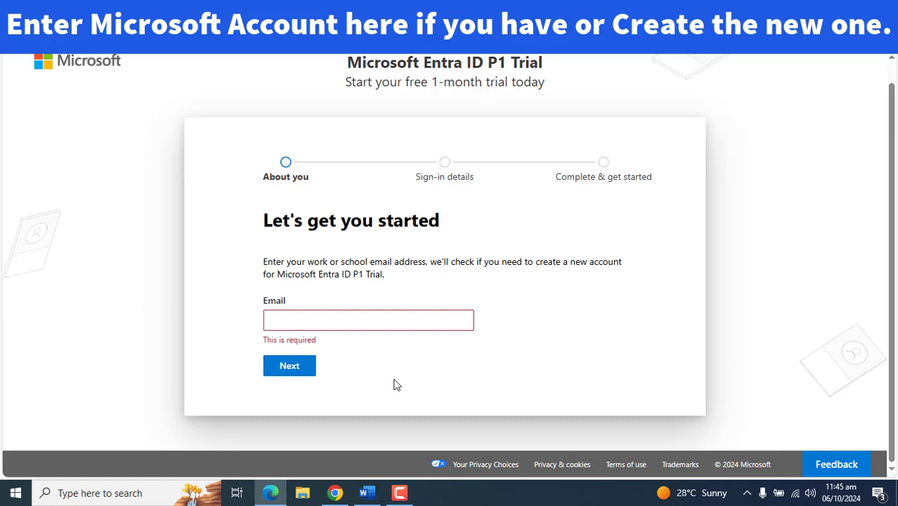
left_click(312, 324)
left_click(336, 347)
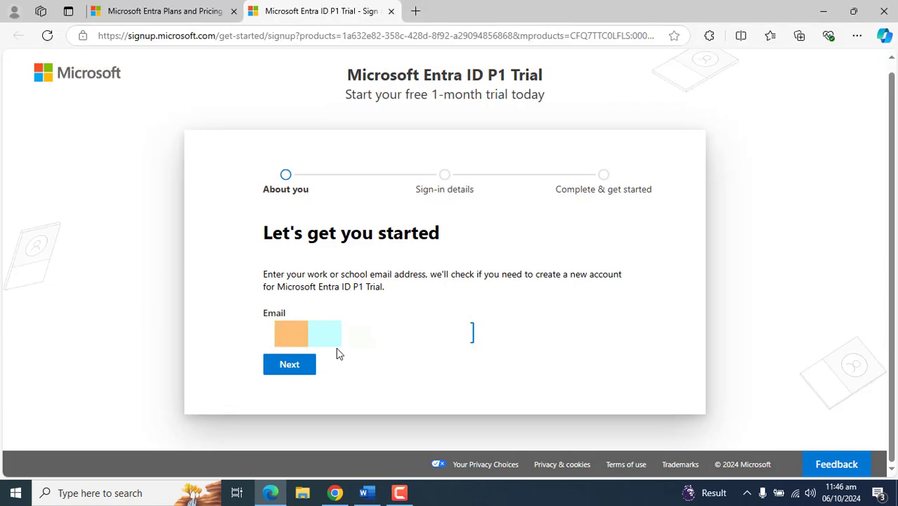
left_click(288, 363)
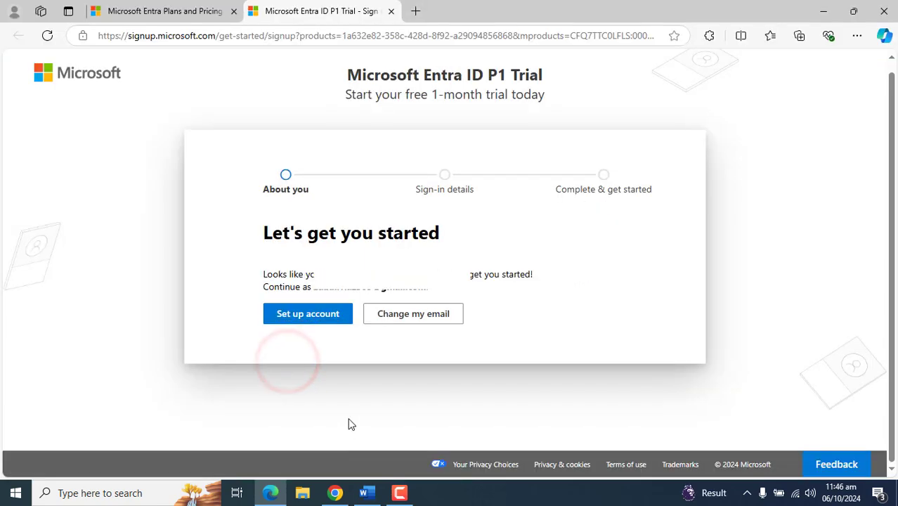
left_click(300, 318)
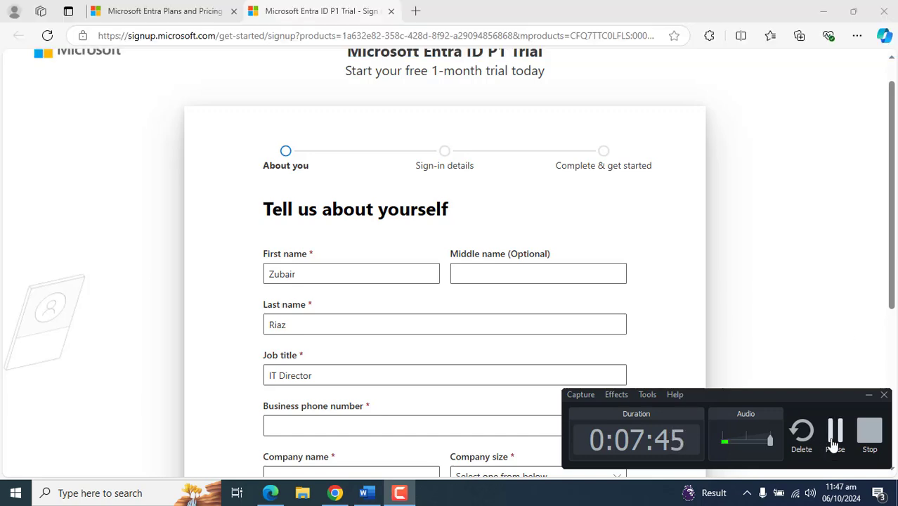
- Submit the personal and company details and send a verification code to the phone
left_click(834, 443)
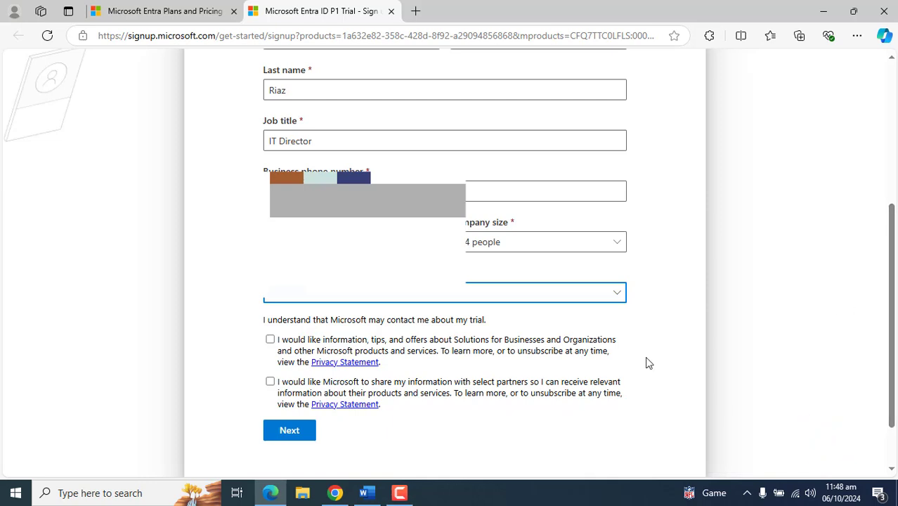
left_click(289, 434)
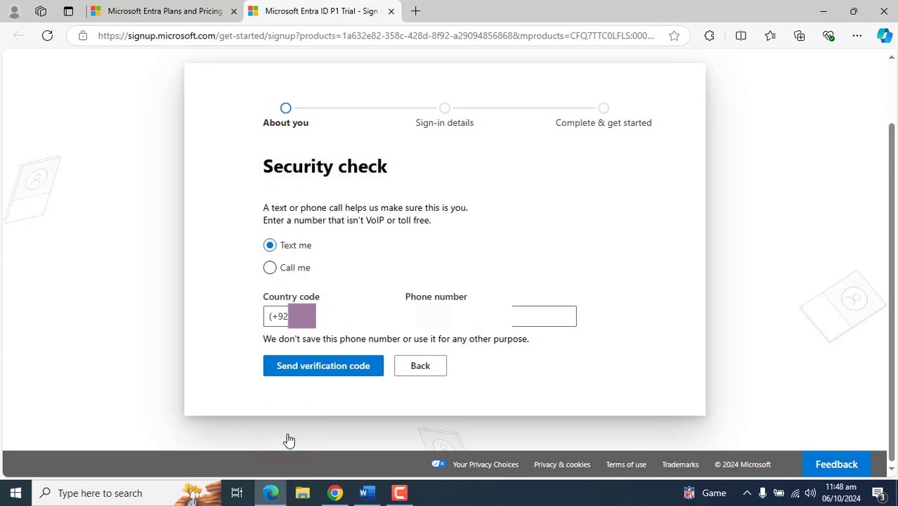
left_click(322, 368)
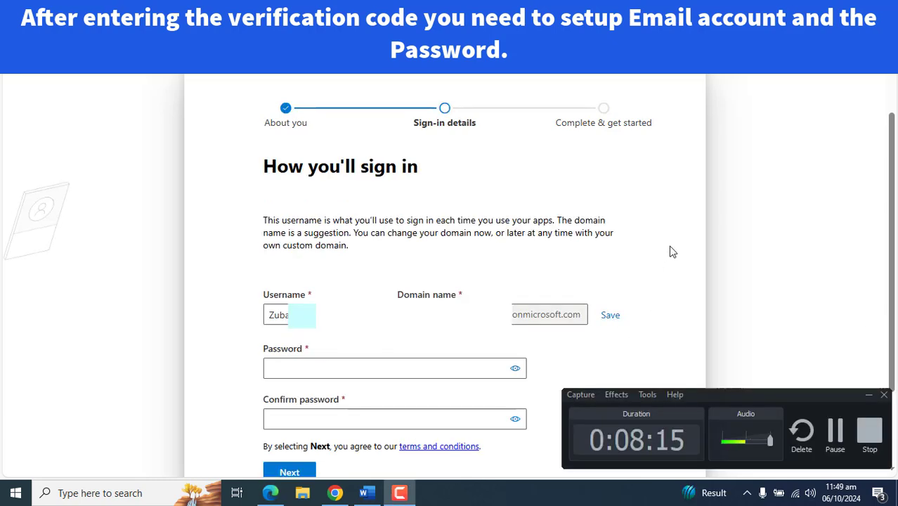
- Replace the suggested username with a shorter one and save the domain name 'iteepk'
left_click(670, 248)
scroll(891, 169, "down", 1)
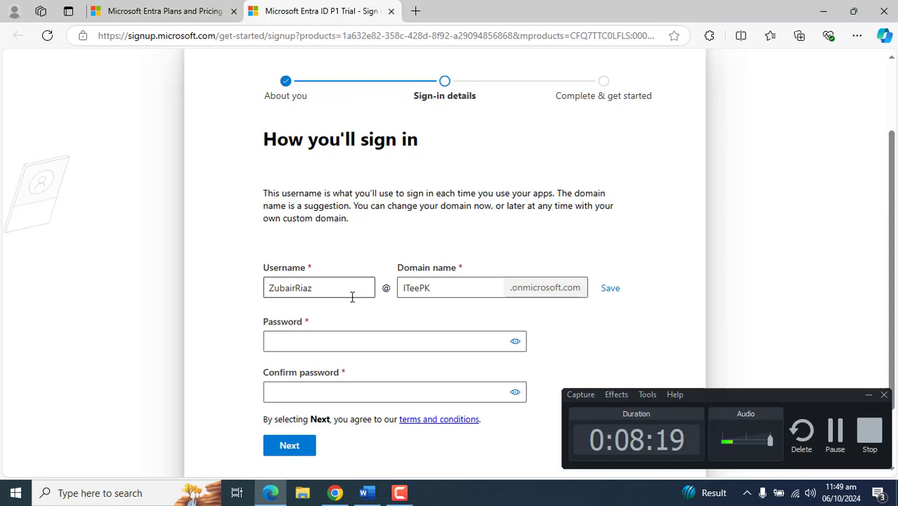
left_click_drag(345, 291, 224, 300)
type("zubair")
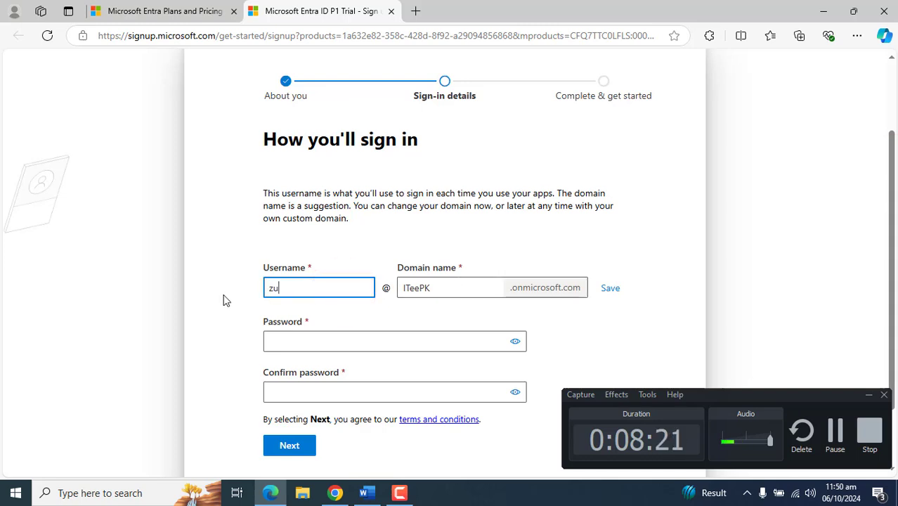
left_click(452, 286)
double_click(442, 287)
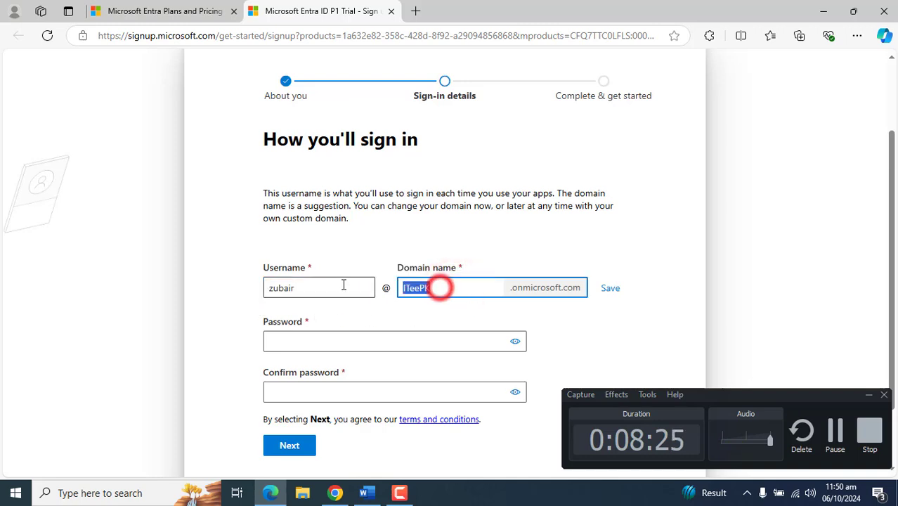
type("iteepk")
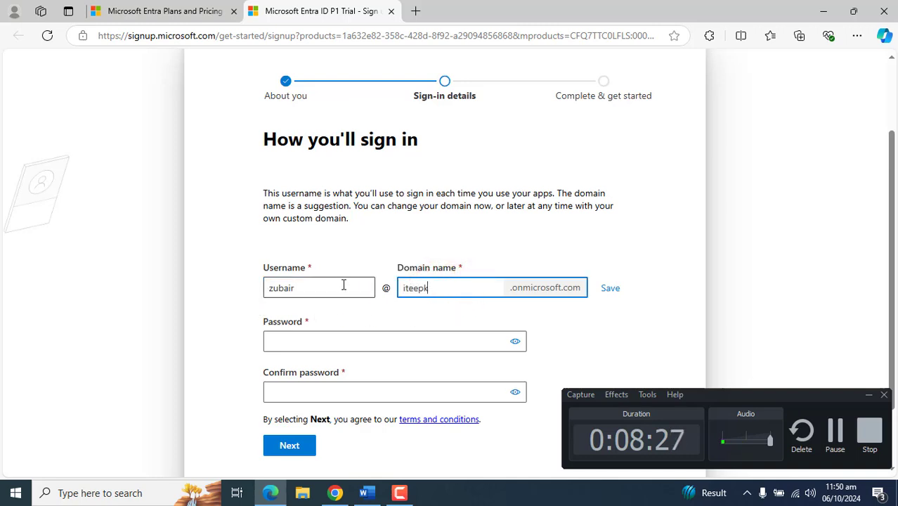
left_click(673, 283)
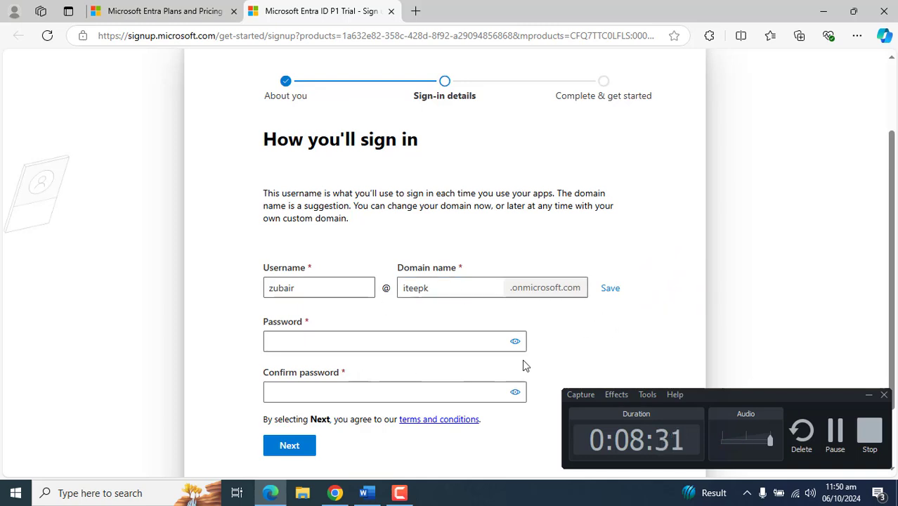
left_click(835, 432)
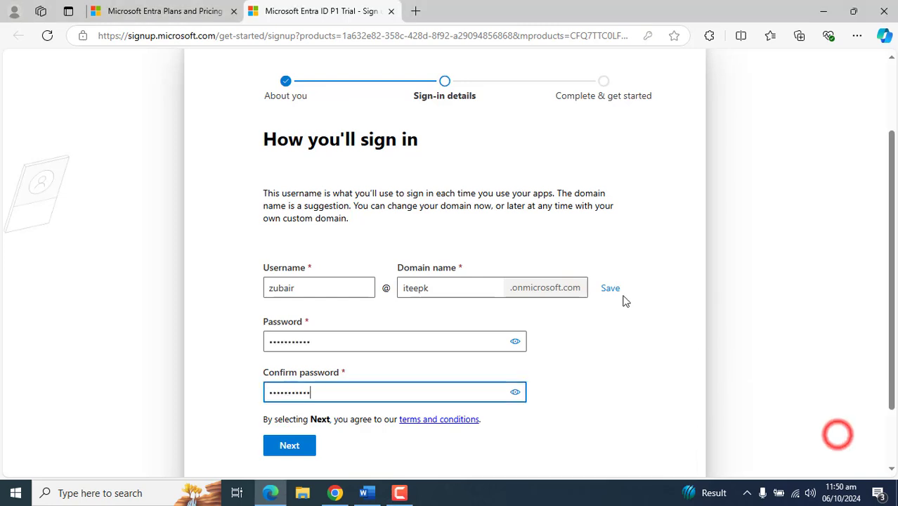
left_click(612, 289)
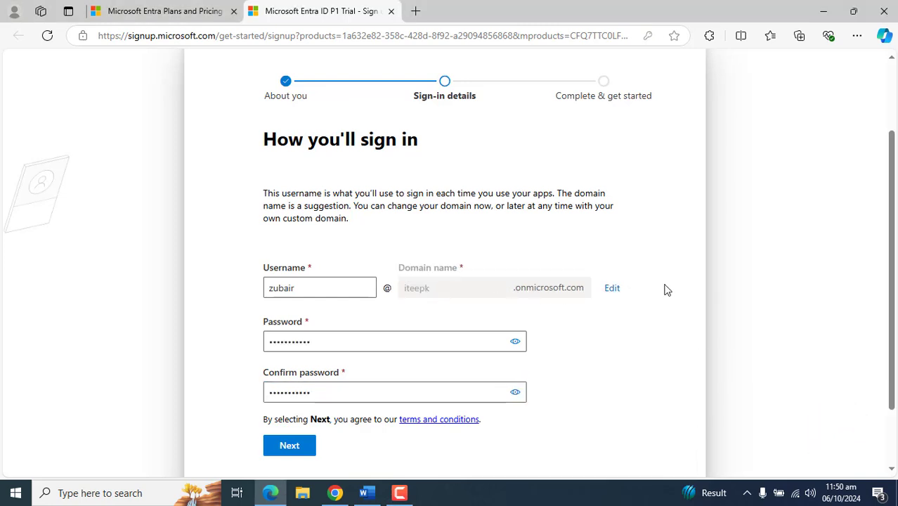
- Set and confirm the account password, then submit to create the account
left_click_drag(252, 286, 483, 284)
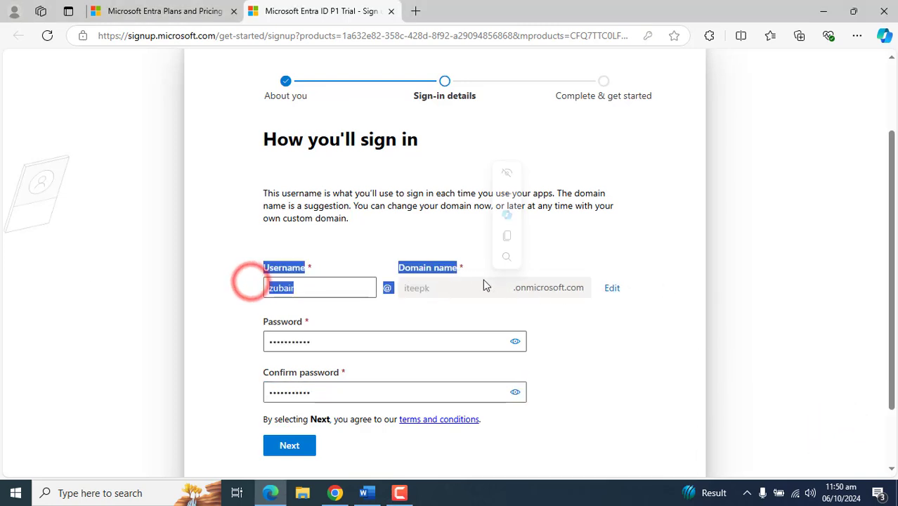
left_click(637, 343)
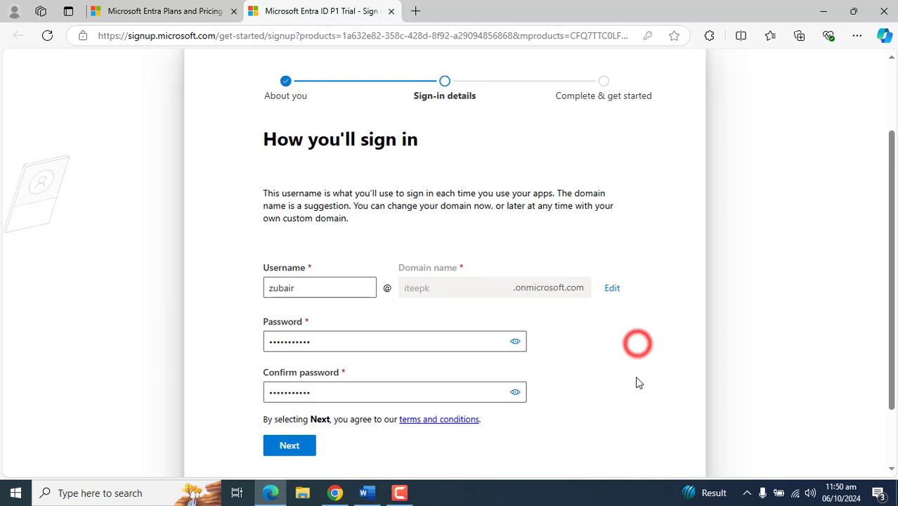
left_click(288, 447)
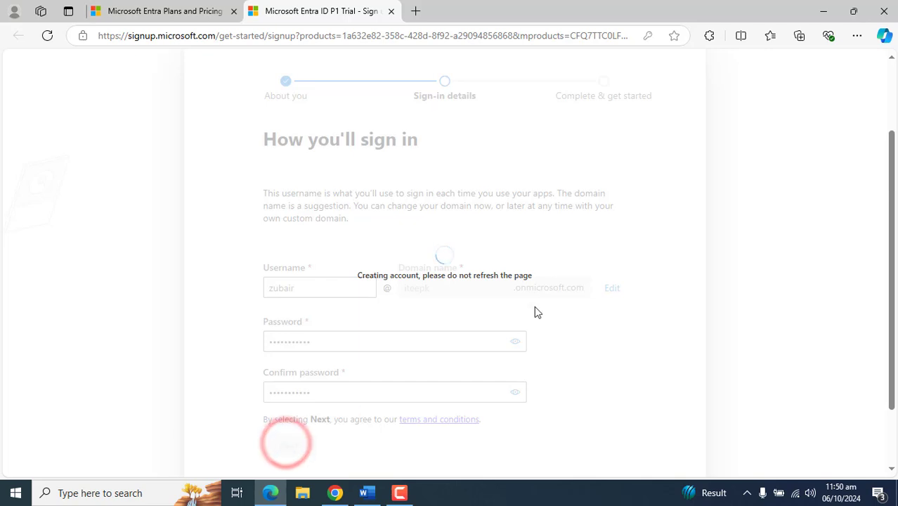
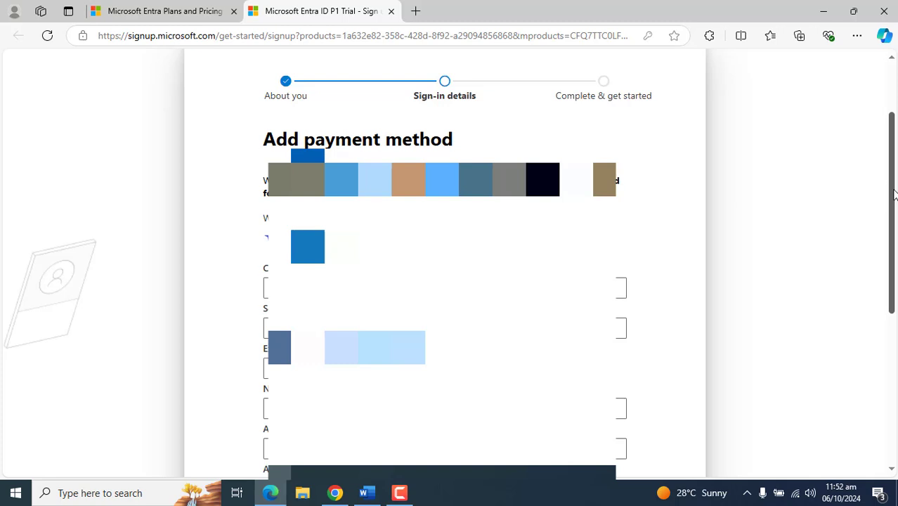
- Scroll through the P1 trial's Add payment method form, leaving card number and security code empty
mouse_move(893, 193)
left_mouse_down()
mouse_move(894, 322)
mouse_move(893, 190)
left_mouse_up()
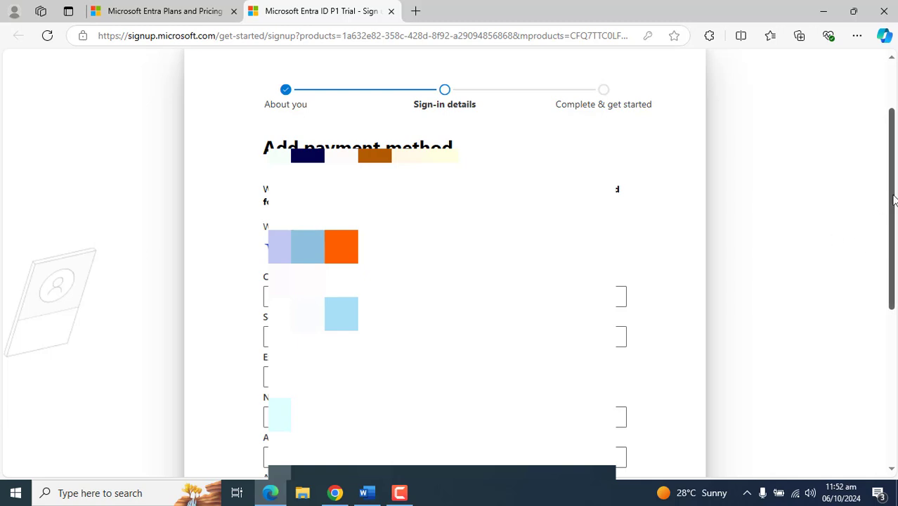
left_click_drag(892, 207, 890, 245)
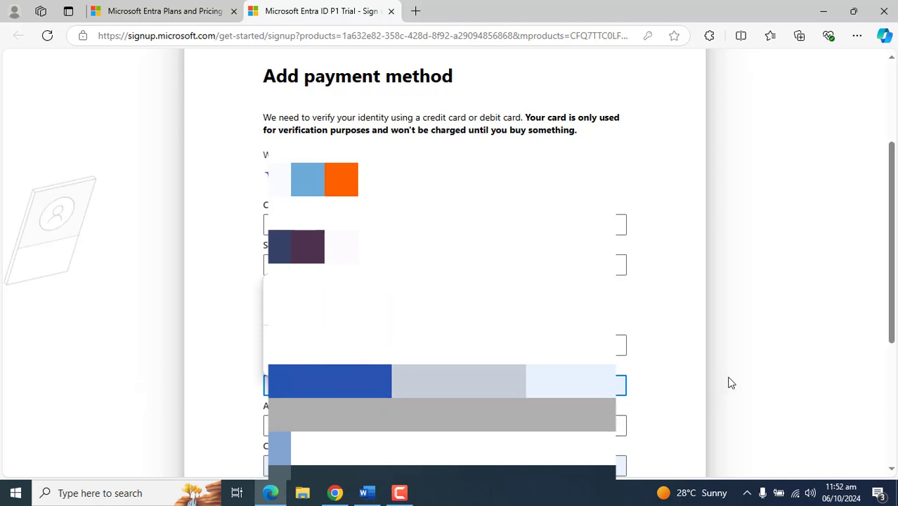
left_click(810, 277)
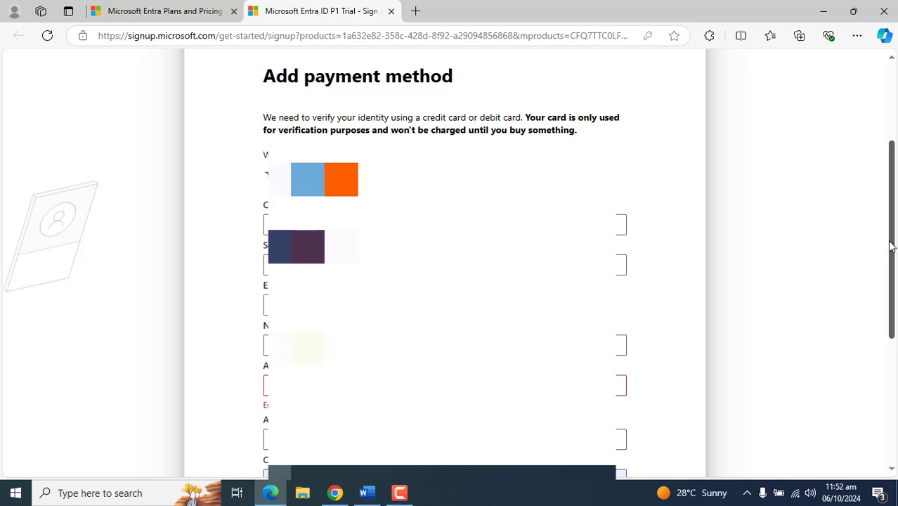
left_click_drag(891, 246, 889, 242)
scroll(888, 267, "down", 1)
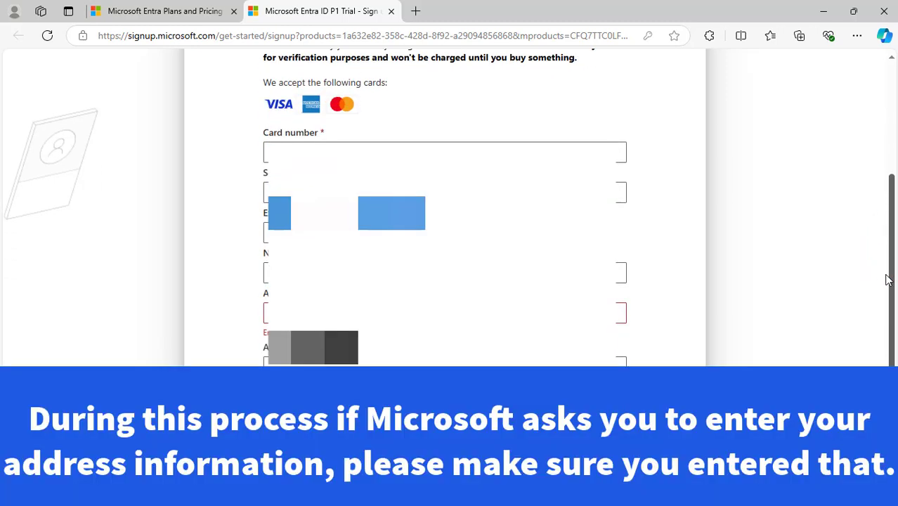
left_click_drag(887, 279, 889, 225)
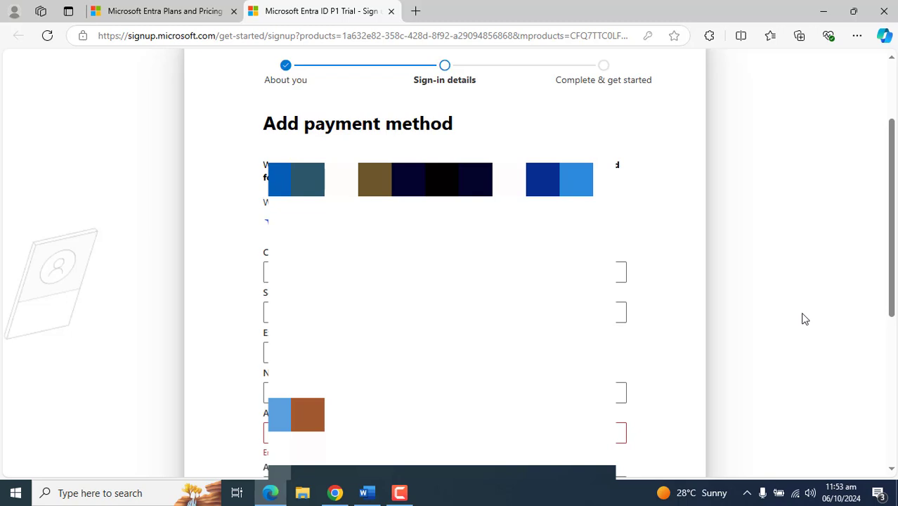
left_click_drag(890, 270, 882, 389)
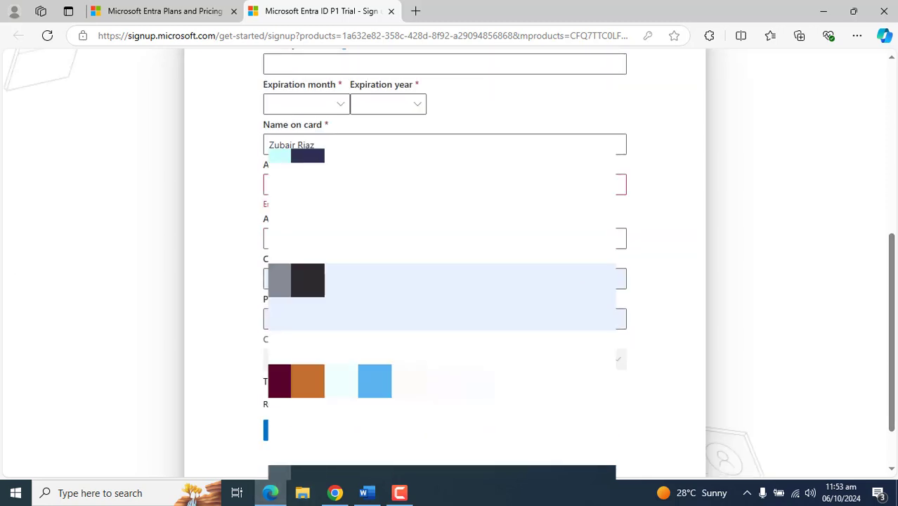
scroll(583, 50, "up", 4)
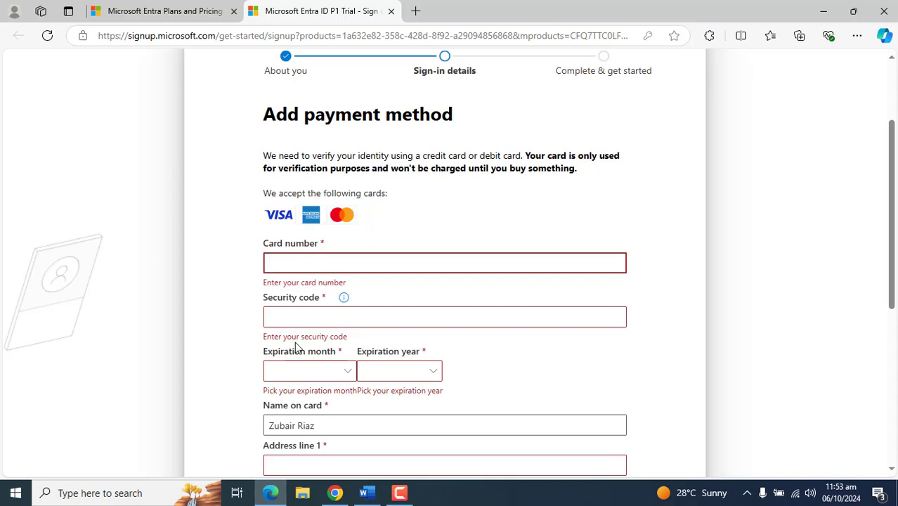
left_click_drag(254, 401, 618, 402)
left_click(618, 398)
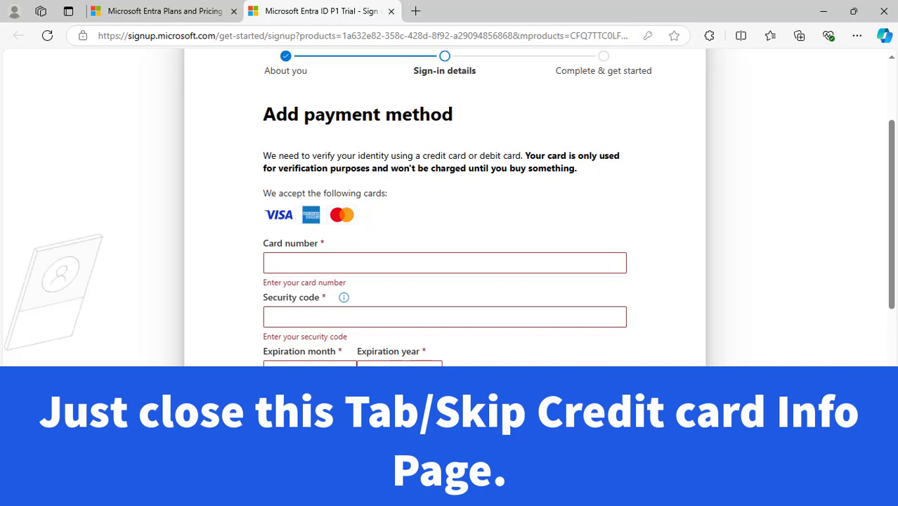
- Close the P1 trial signup and go to entra.icrosoft.com in a new tab
left_click(390, 12)
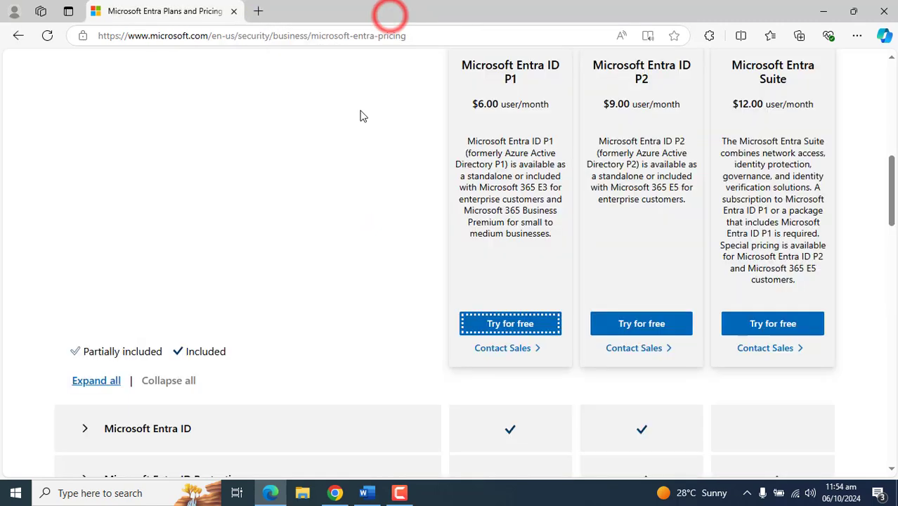
left_click(258, 12)
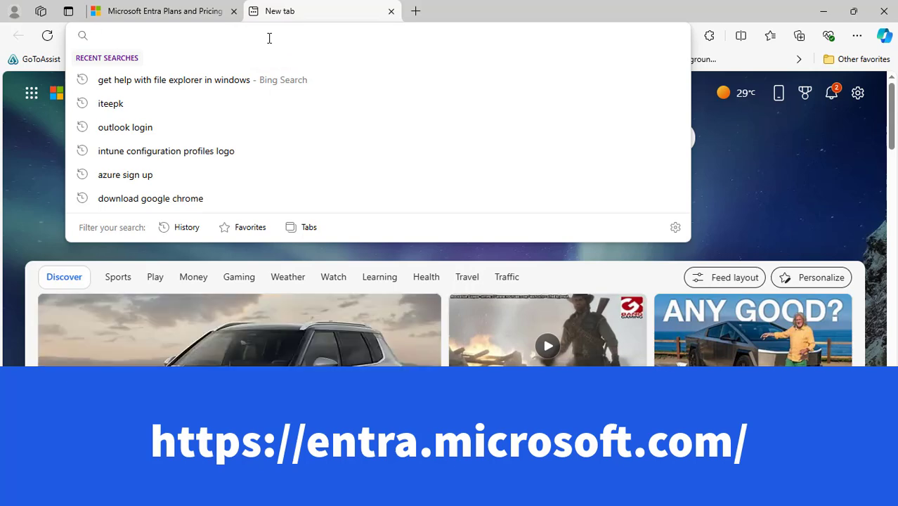
type("entra.icrosoft.com")
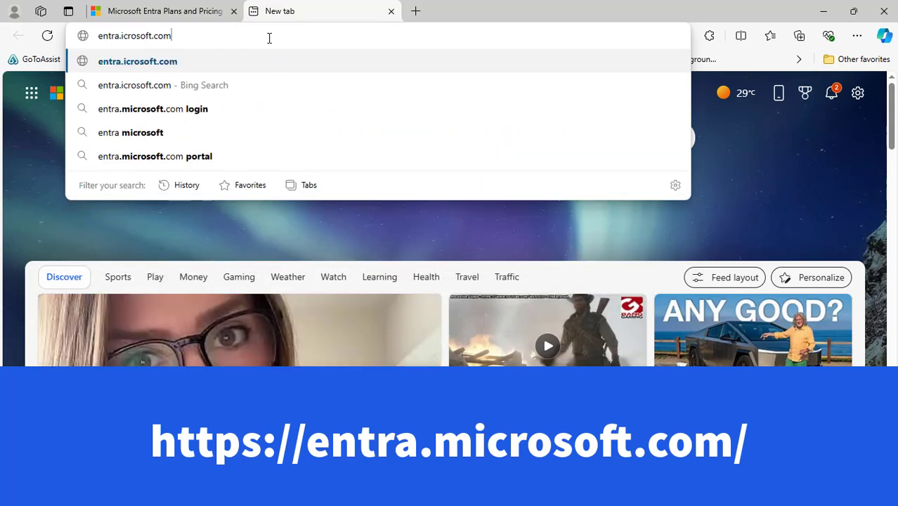
key("Return")
- Fix the address typo to entra.microsoft.com and load the admin center
left_click(177, 36)
left_click(123, 36)
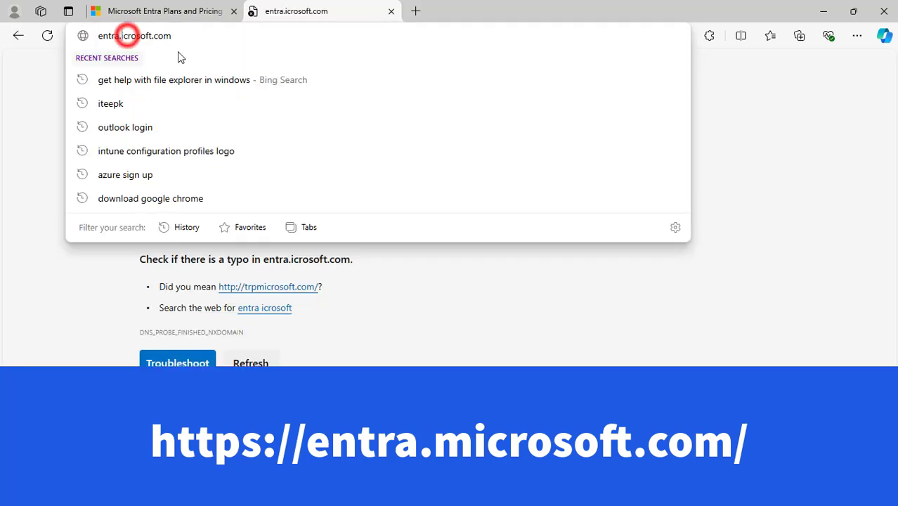
type("m")
key("Return")
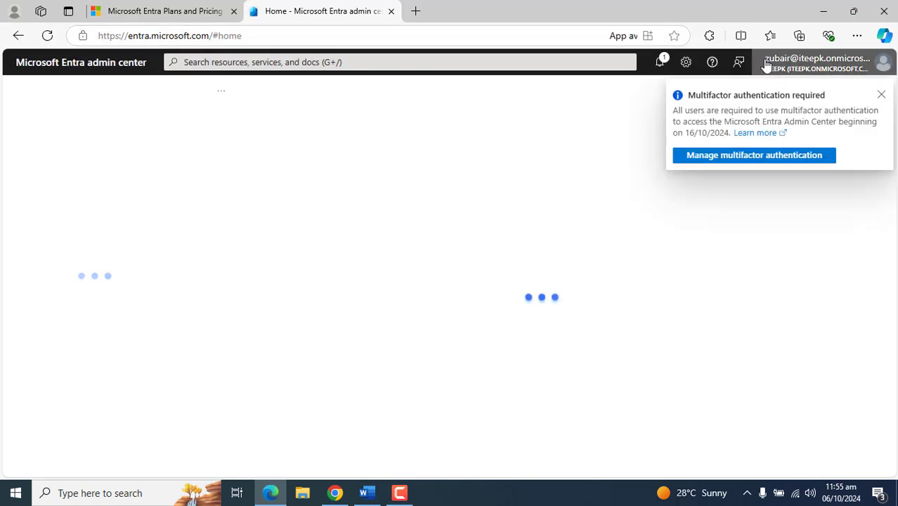
- Dismiss the MFA notice and open View account from the account menu in a new tab
left_click(882, 92)
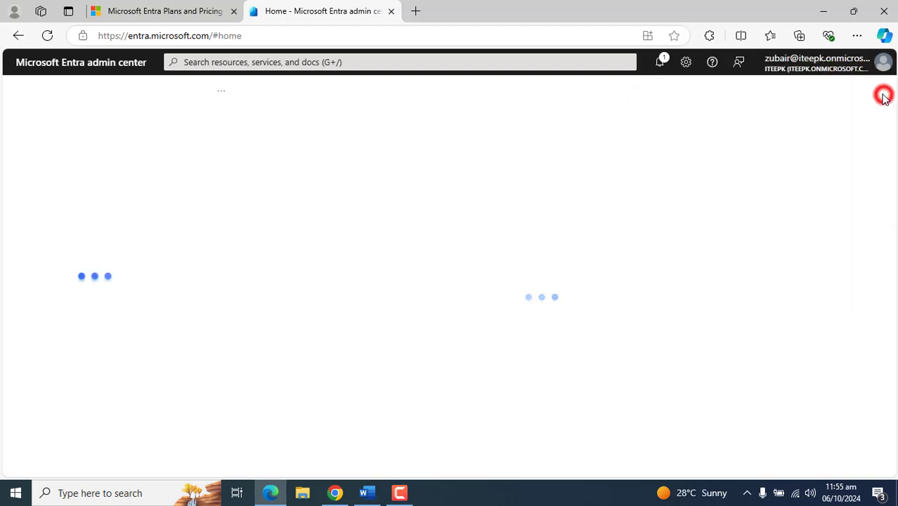
left_click(808, 60)
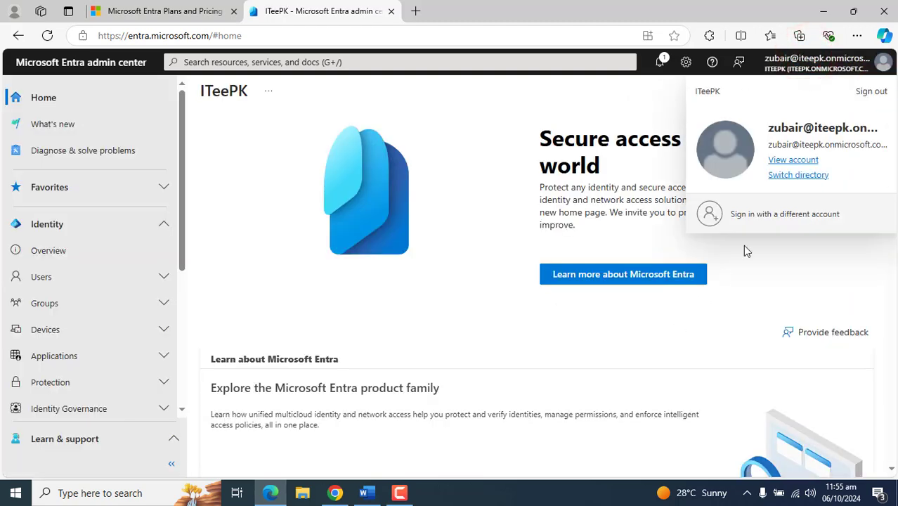
left_click(772, 148)
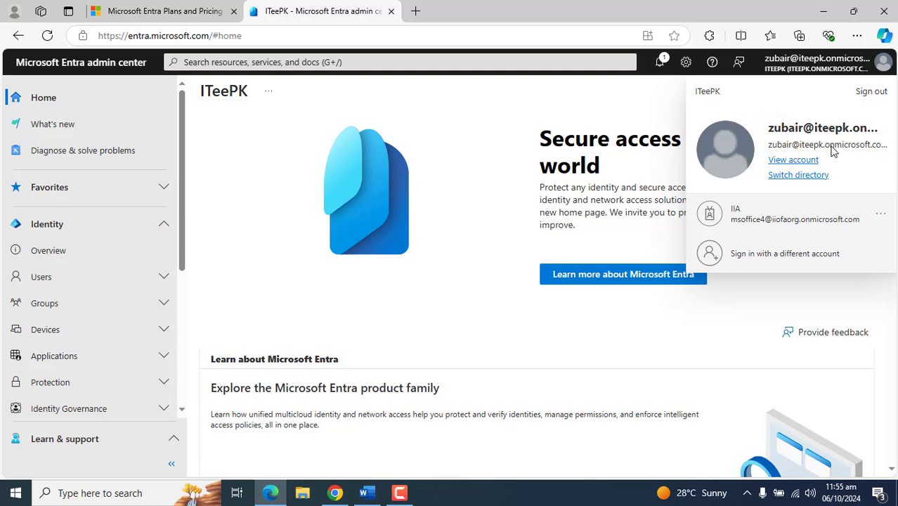
left_click(812, 160)
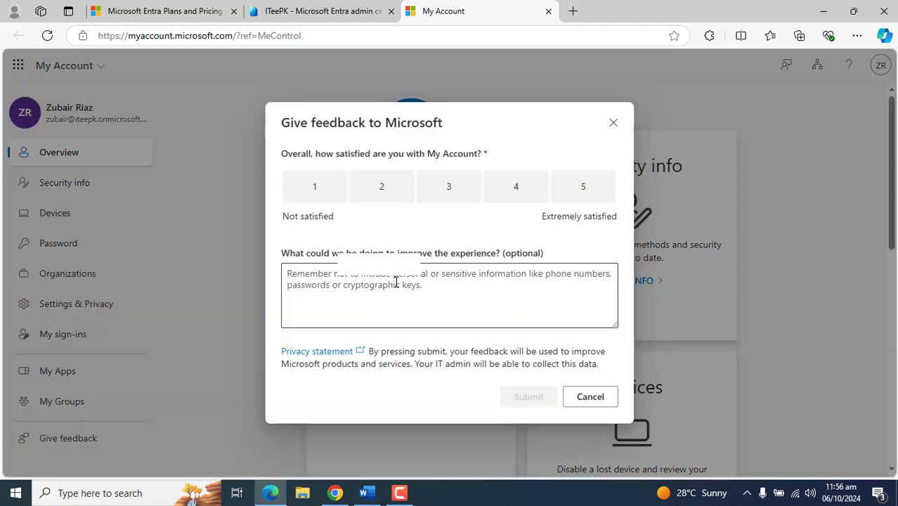
- Close the Give feedback dialog on My Account and switch back to the Entra admin center tab
left_click(613, 123)
left_click_drag(338, 230, 545, 252)
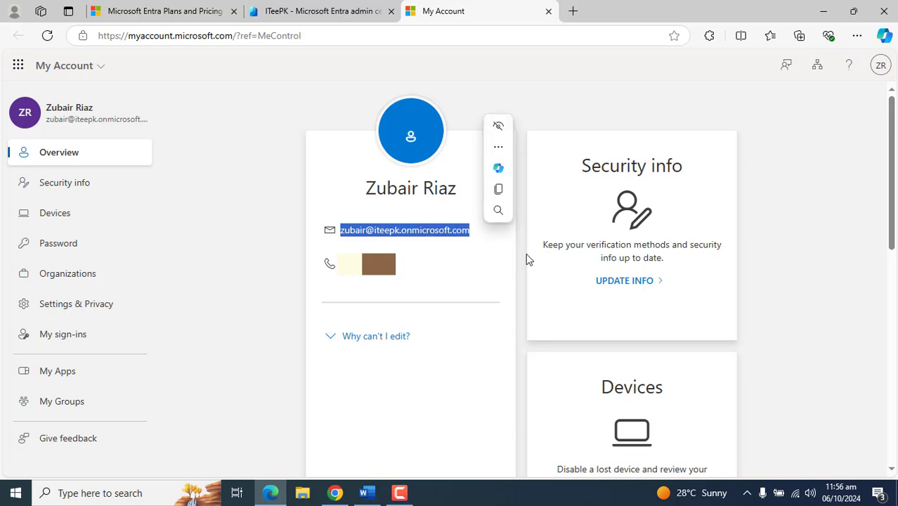
left_click(523, 253)
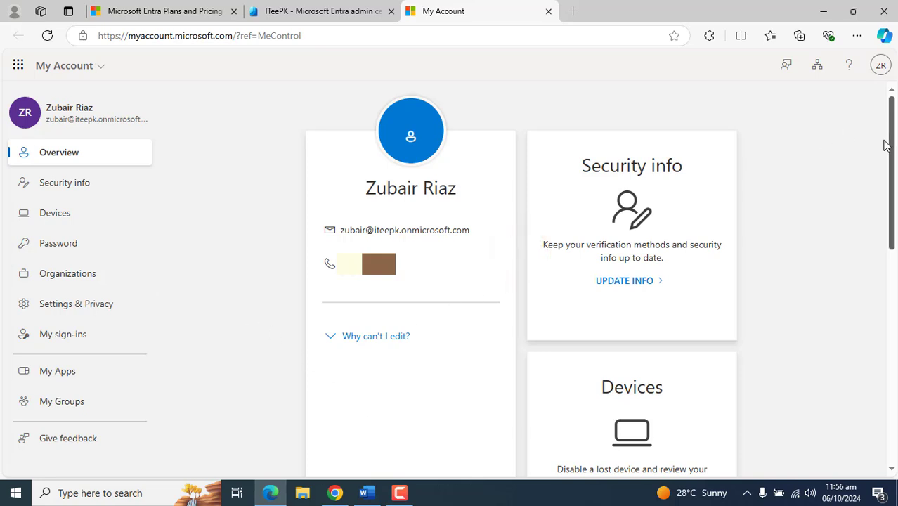
left_click(317, 14)
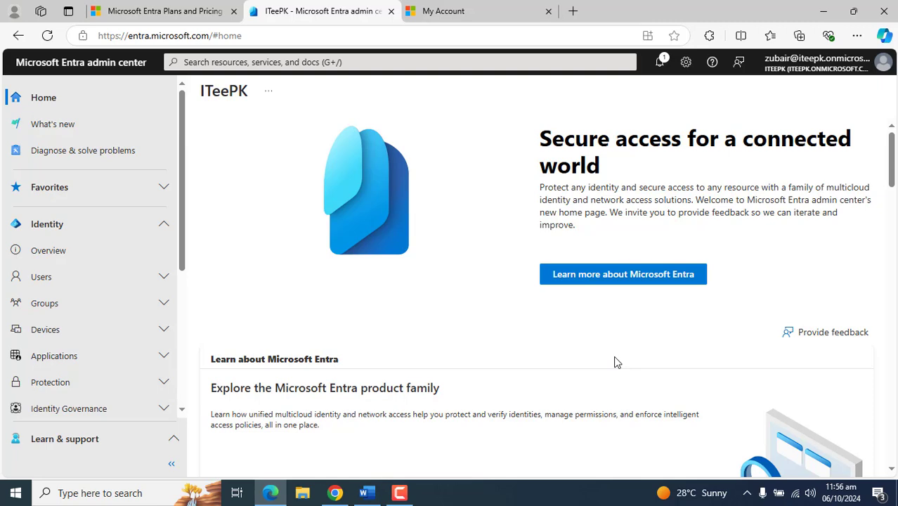
- Choose Identity > Overview in the left sidebar to load the ITeePK tenant overview
left_click(211, 35)
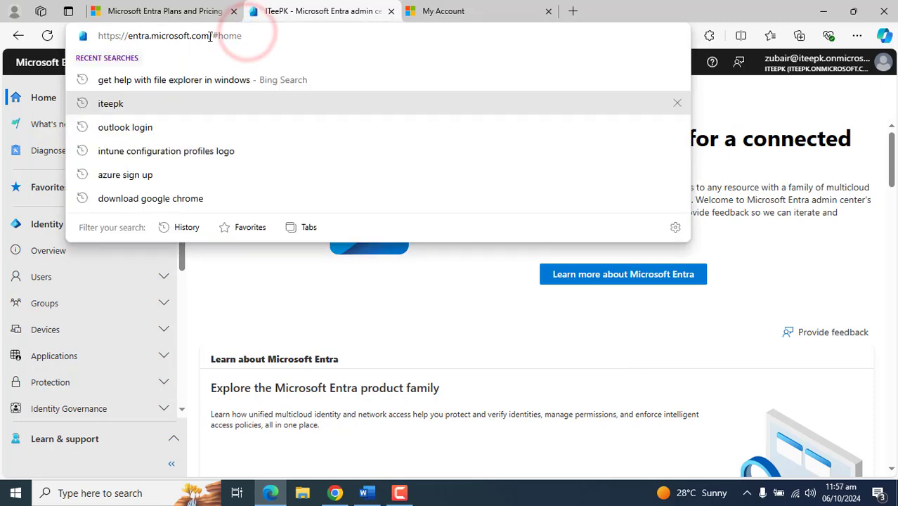
left_click_drag(211, 36, 85, 30)
left_click(451, 315)
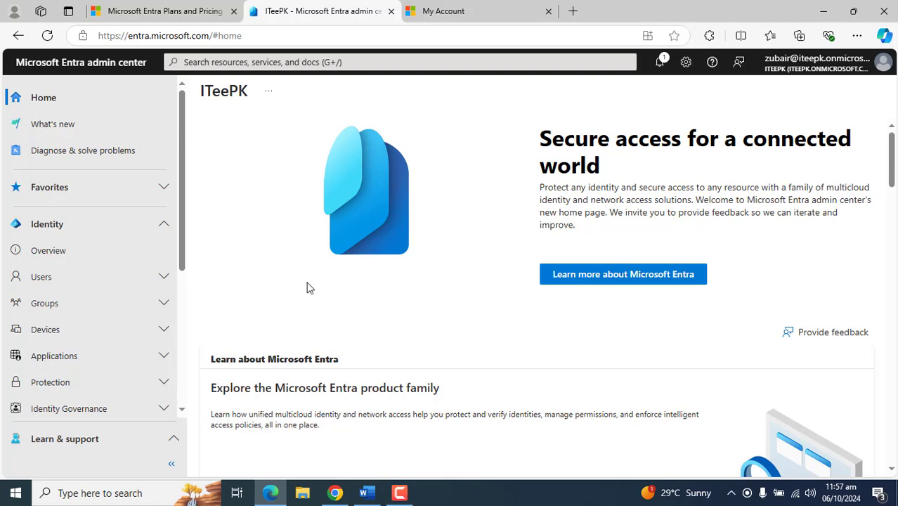
left_click_drag(182, 264, 173, 320)
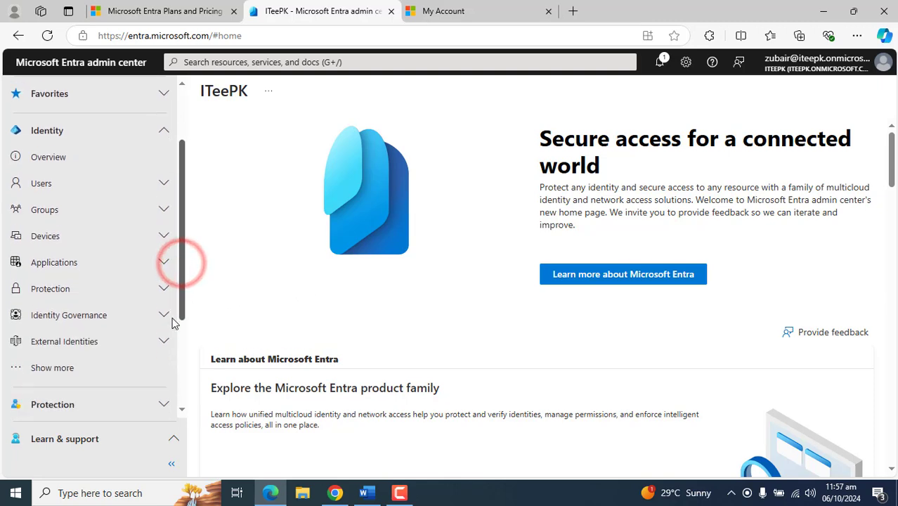
left_click(169, 314)
left_click(45, 144)
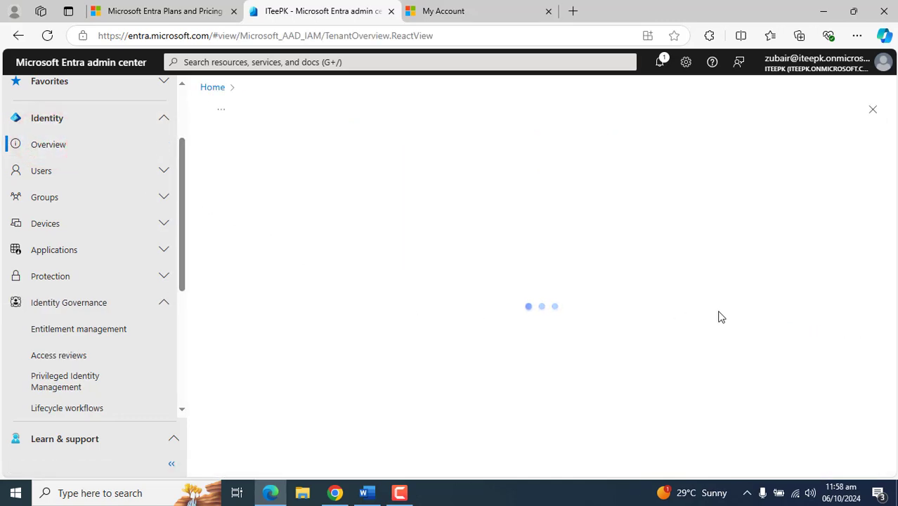
left_click_drag(317, 278, 361, 280)
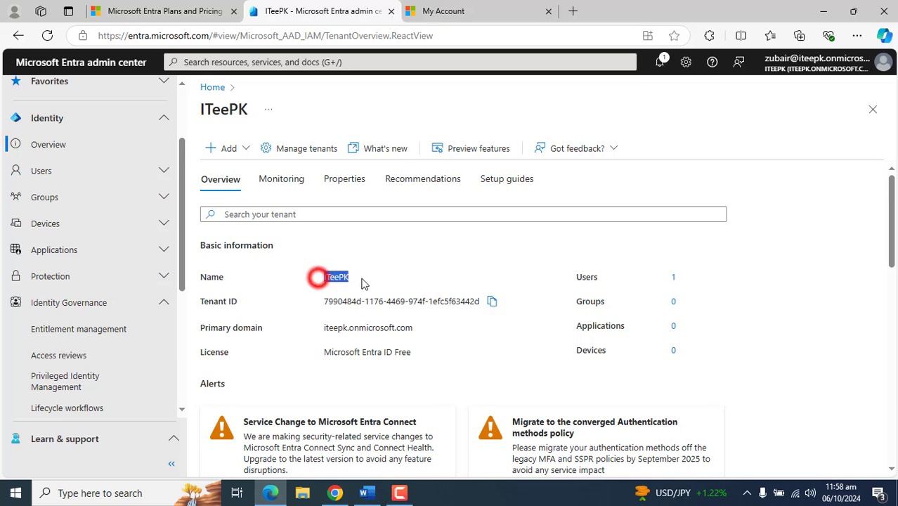
left_click_drag(321, 302, 422, 331)
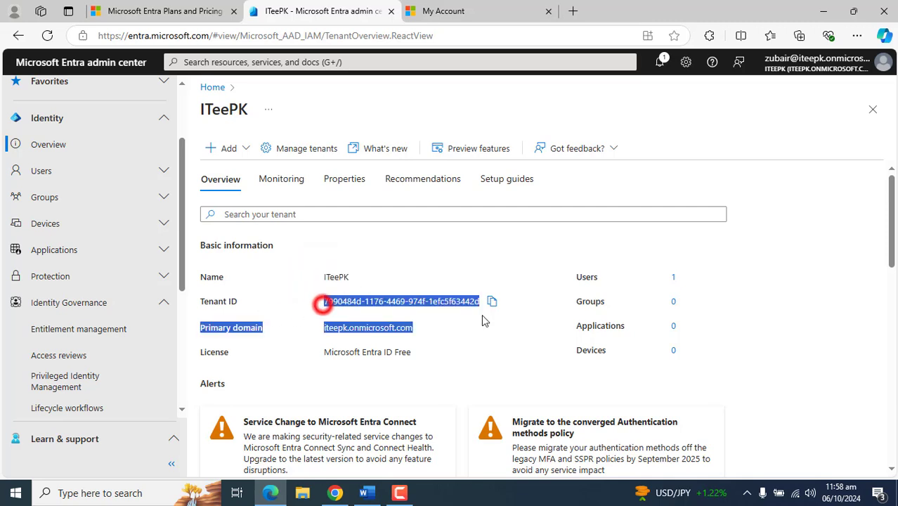
left_click(473, 351)
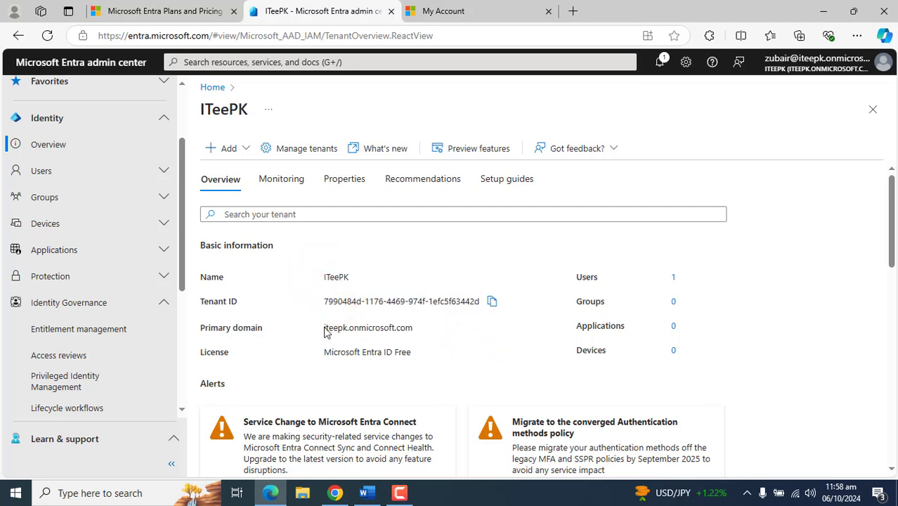
left_click_drag(320, 329, 412, 329)
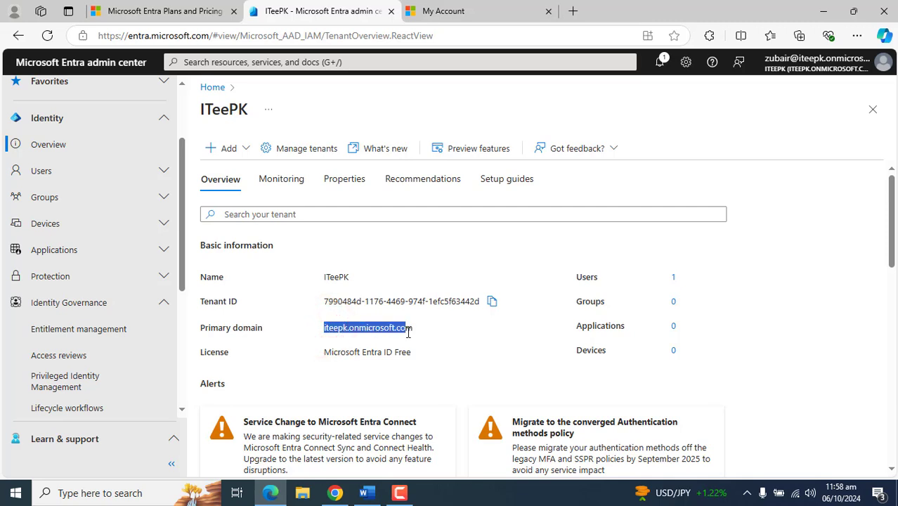
left_click(402, 377)
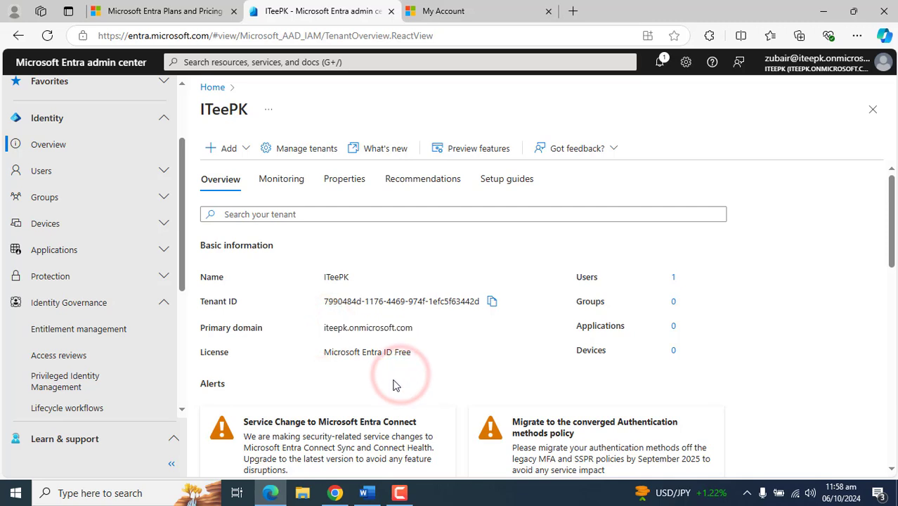
left_click_drag(199, 352, 230, 356)
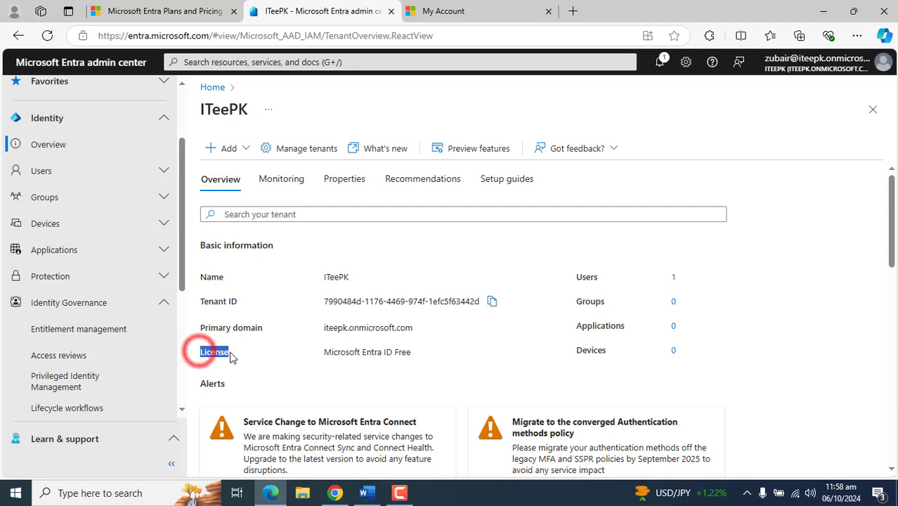
left_click(347, 368)
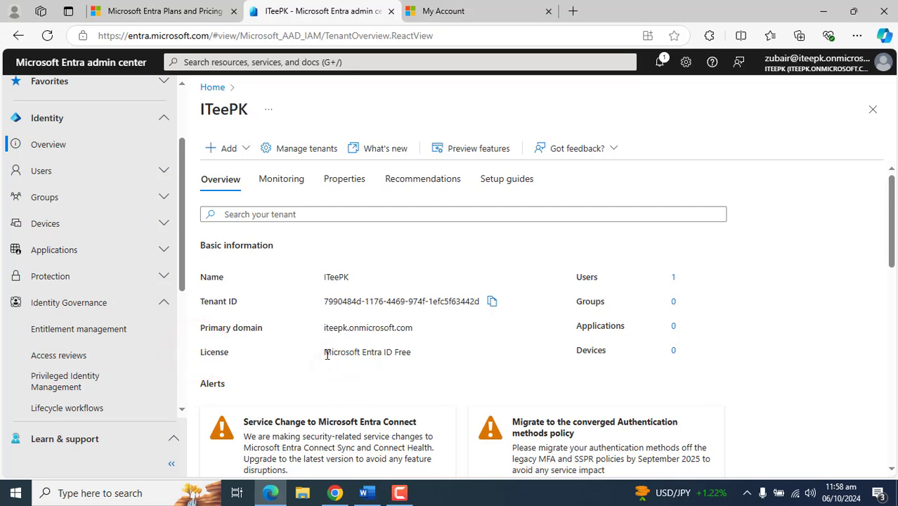
left_click_drag(325, 353, 410, 362)
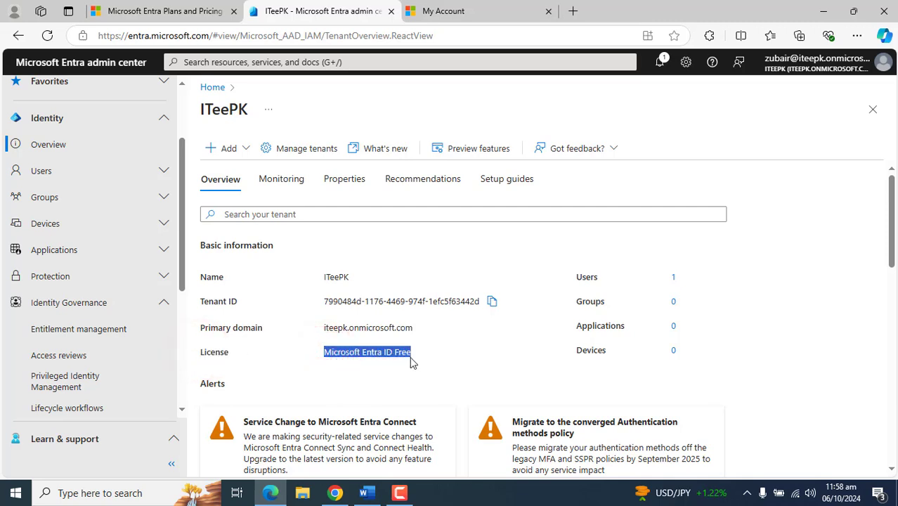
left_click(459, 357)
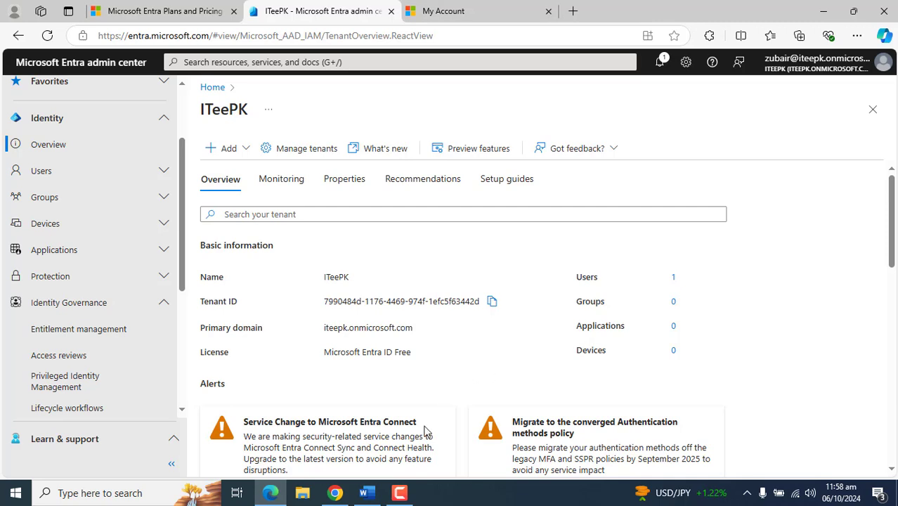
left_click(401, 494)
left_click_drag(320, 360, 510, 369)
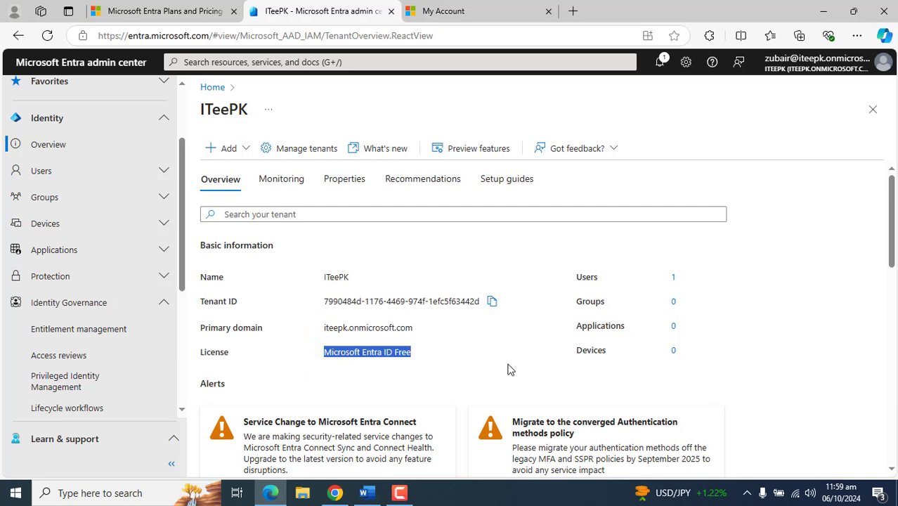
left_click(508, 367)
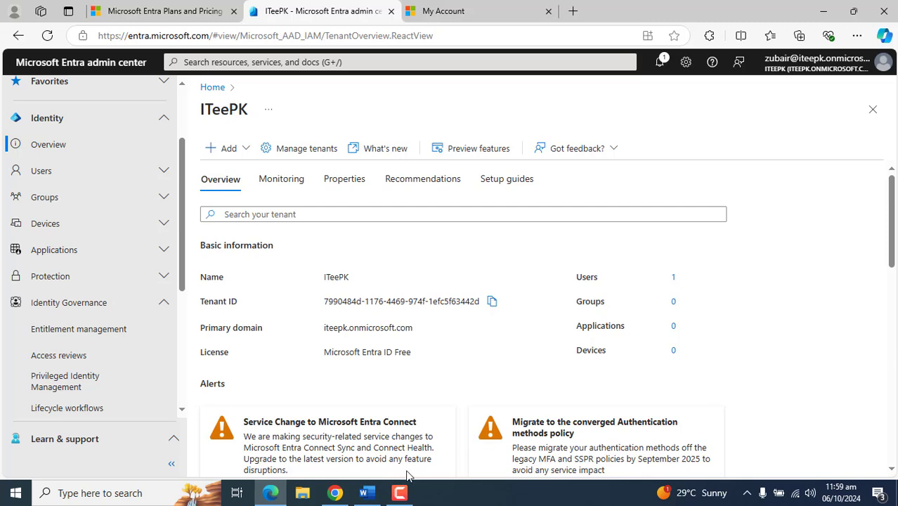
left_click(399, 493)
left_click(755, 402)
left_click(400, 492)
left_click(522, 385)
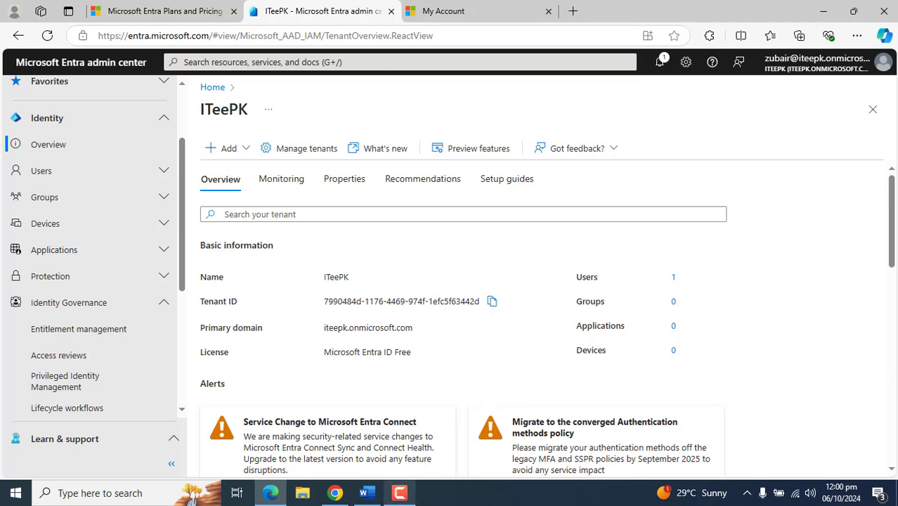
left_click(399, 493)
left_click(607, 334)
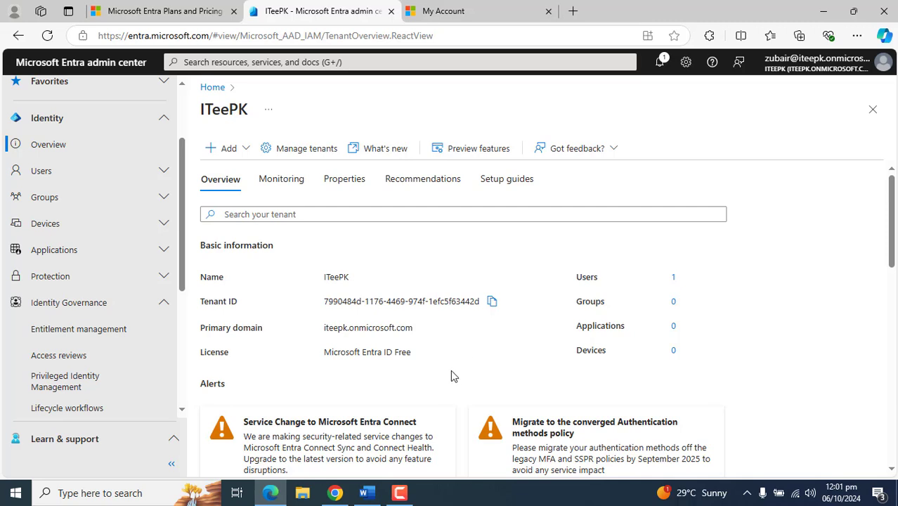
left_click(400, 493)
left_click(836, 439)
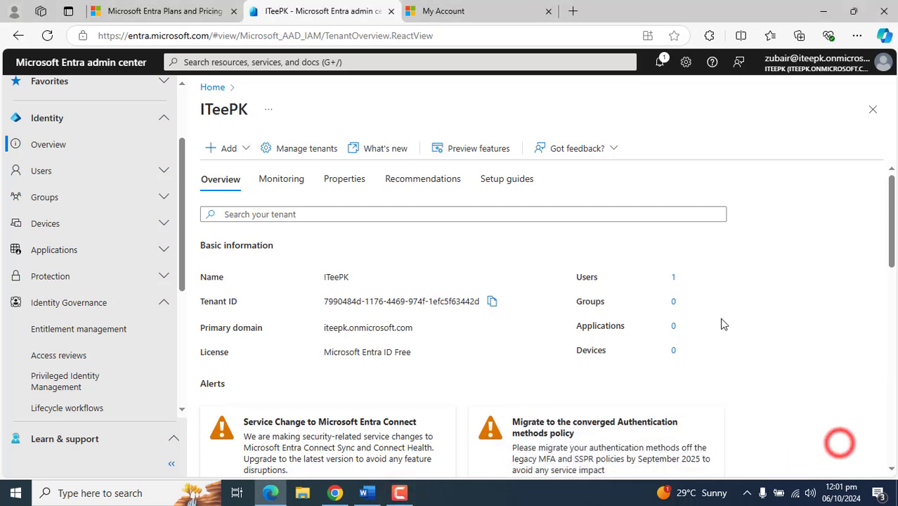